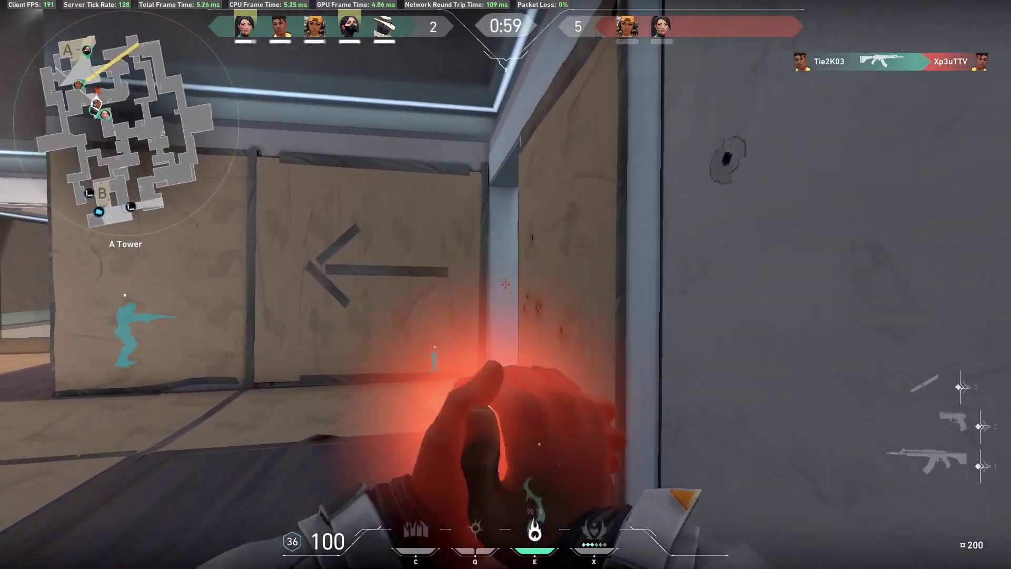
# - Throw Hot Hands in A Tower to heal, and eliminate the remaining attackers at A Ramps with the Vandal
pyautogui.click(505, 285)
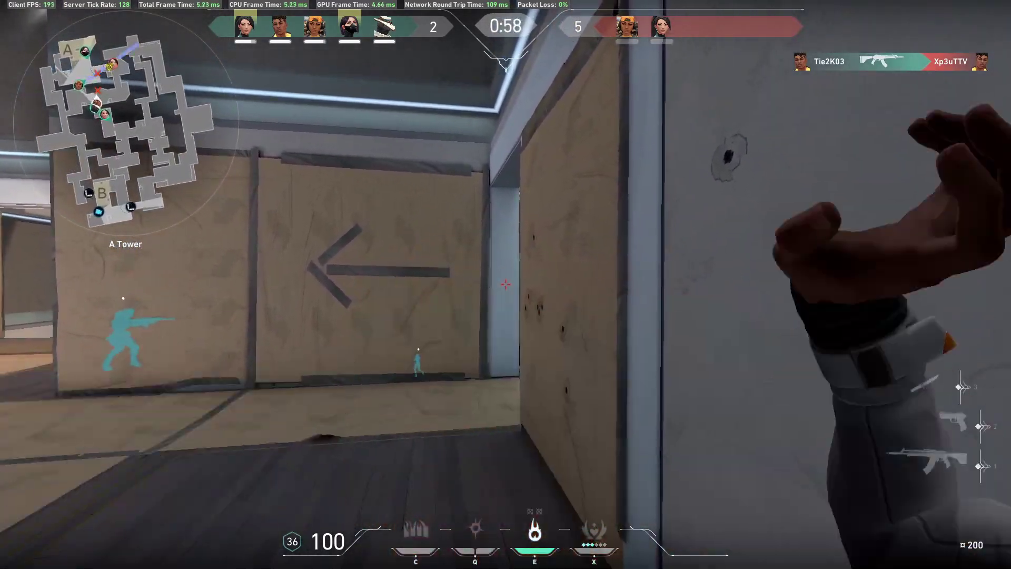
pyautogui.press('w')
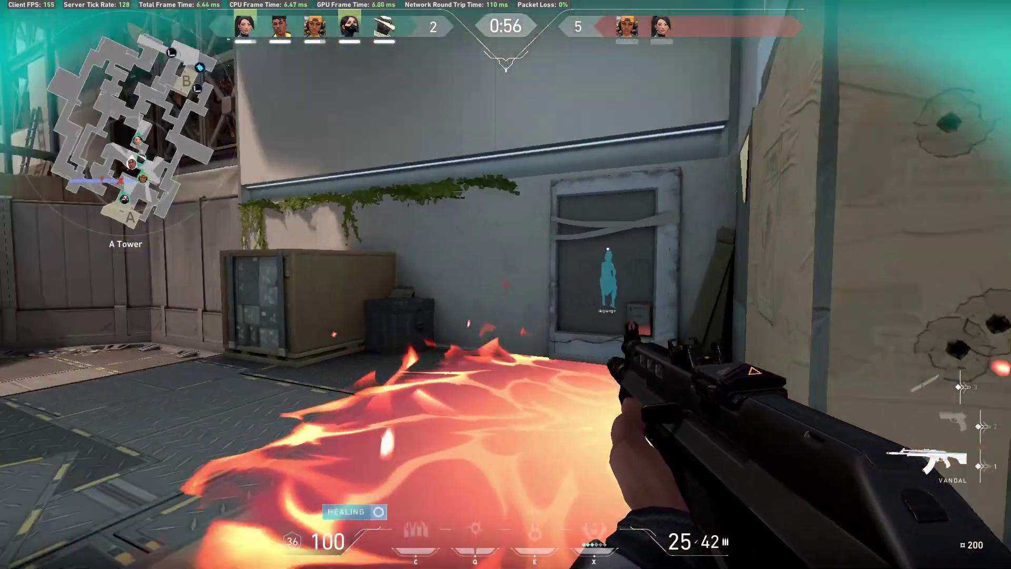
pyautogui.press('w')
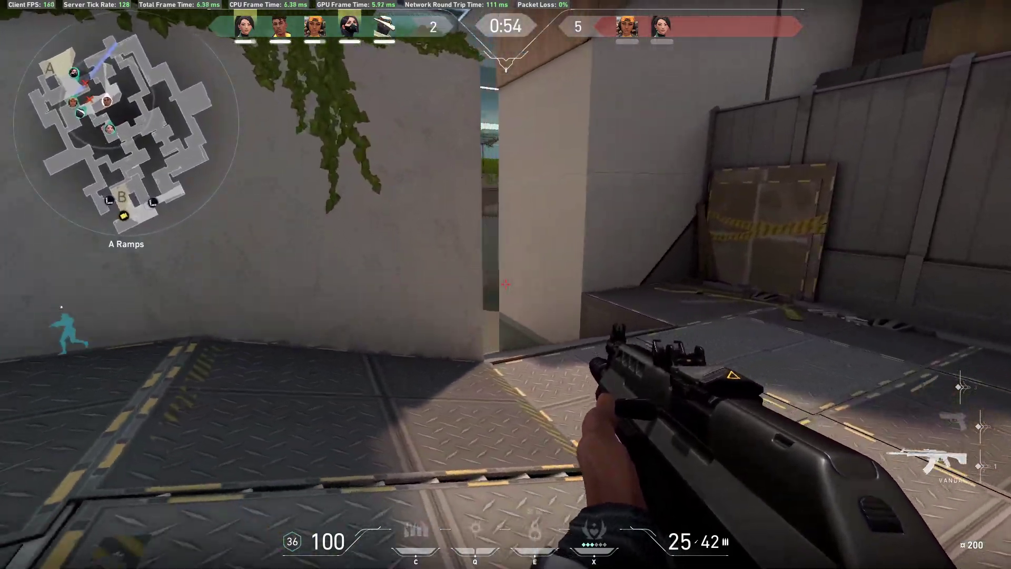
pyautogui.click(506, 285)
pyautogui.click(505, 285)
pyautogui.click(506, 284)
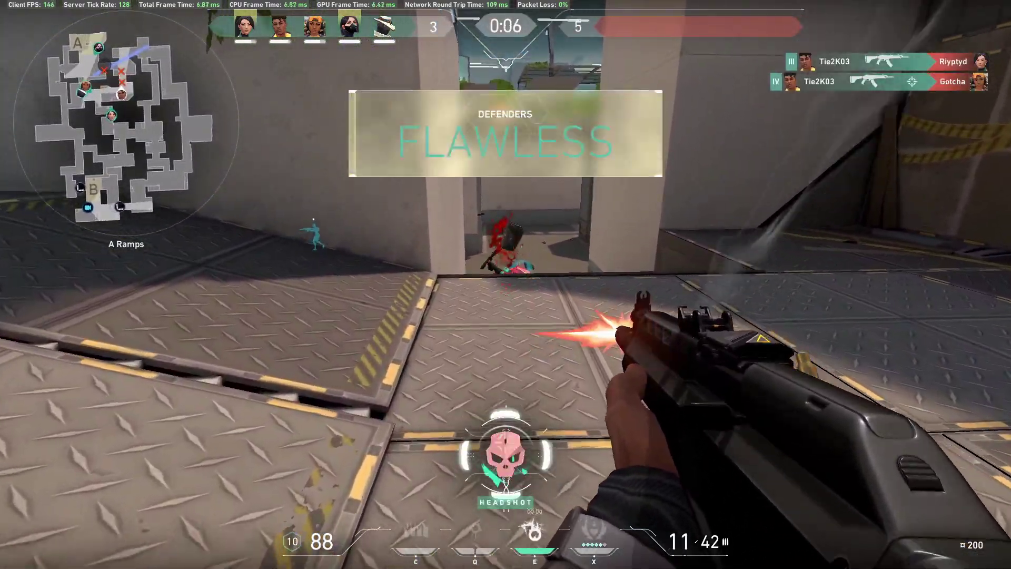
pyautogui.click(505, 284)
# - Check the scoreboard while moving back into A Tower with the tactical knife equipped
pyautogui.press('Tab')
pyautogui.press('w')
pyautogui.press('2')
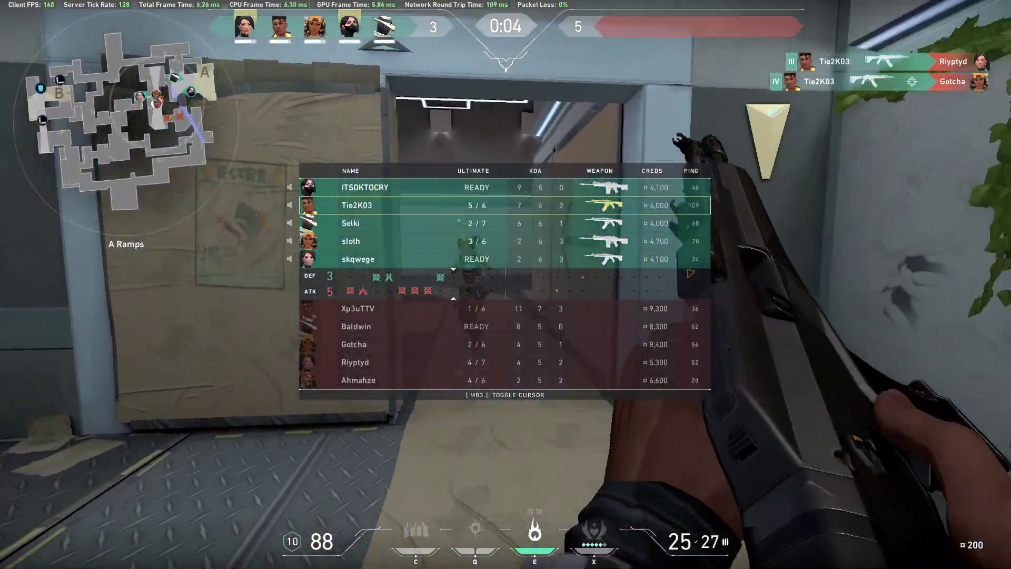
pyautogui.press('3')
pyautogui.press('w')
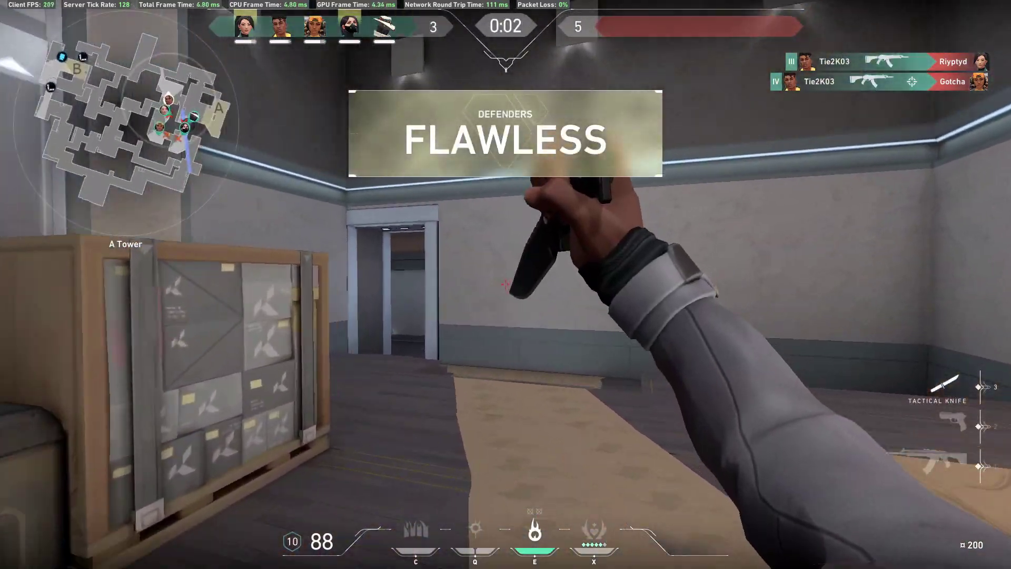
pyautogui.press('Tab')
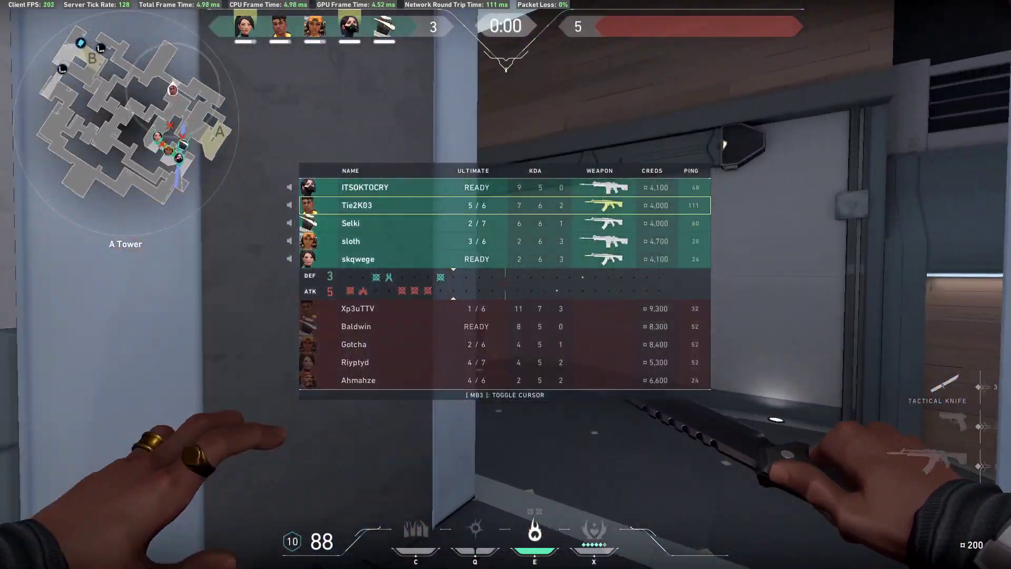
# - Buy the Curveball and Blaze abilities and heavy shields for the new round
pyautogui.press('b')
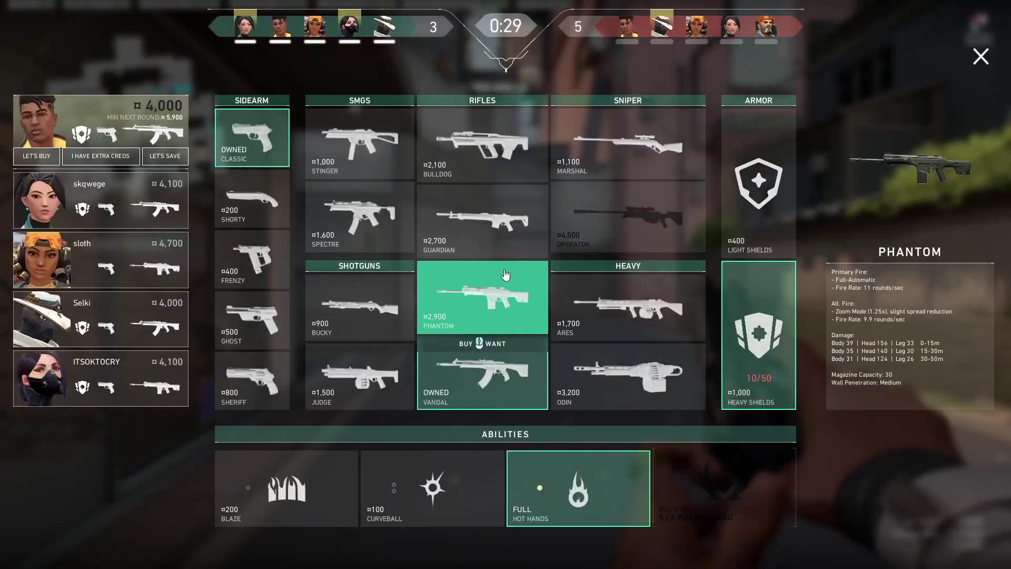
pyautogui.click(431, 487)
pyautogui.click(286, 487)
pyautogui.click(758, 337)
pyautogui.press('b')
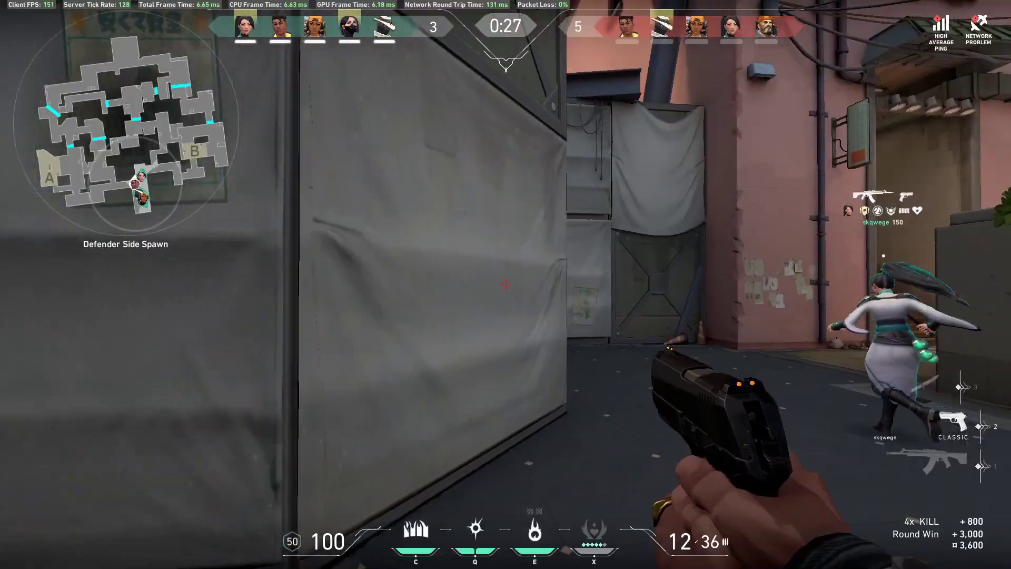
pyautogui.press('b')
pyautogui.press('b')
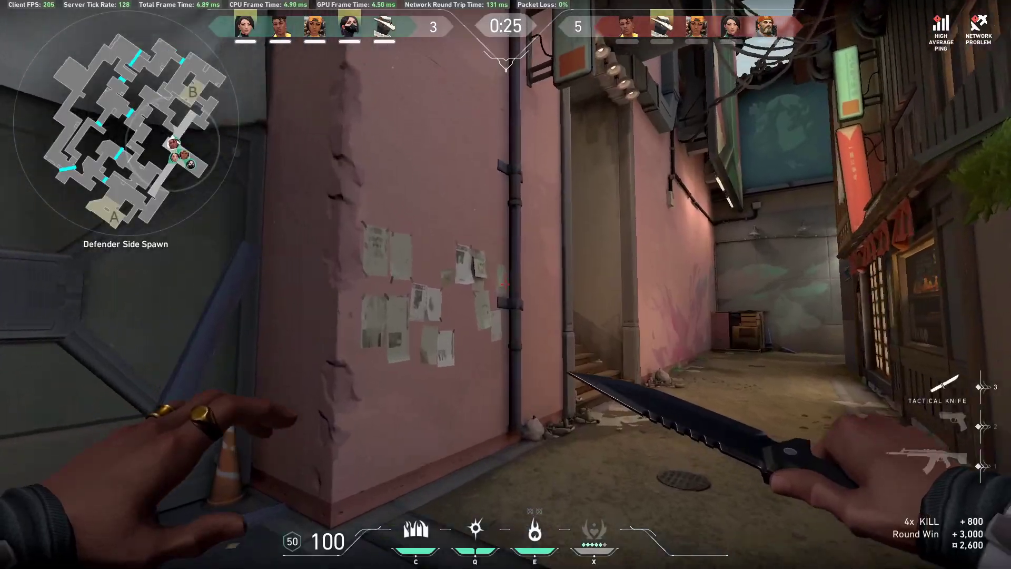
# - Move with the tactical knife from Defender Side Spawn through B Tower to Mid Mail
pyautogui.press('Tab')
pyautogui.press('w')
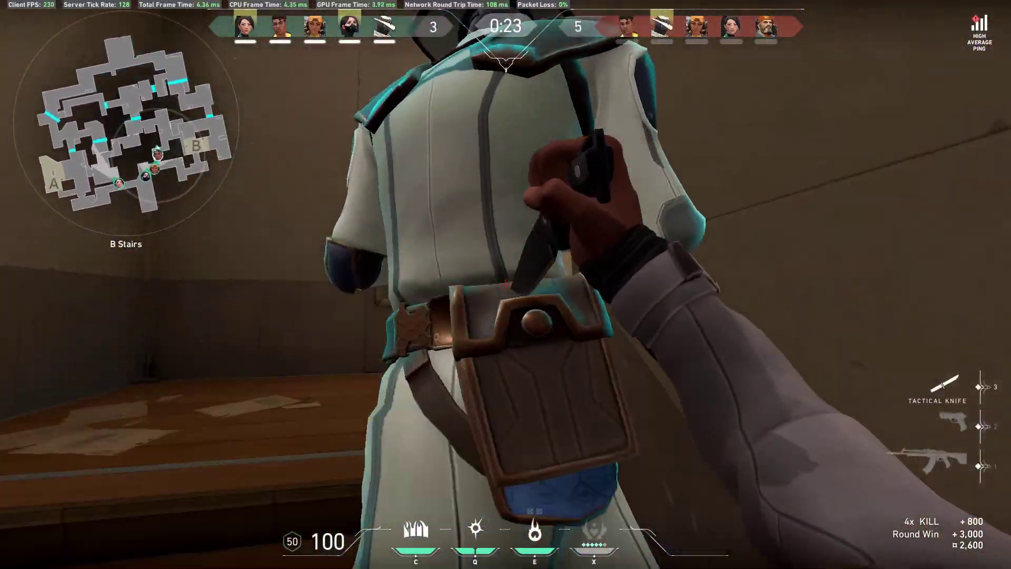
pyautogui.press('w')
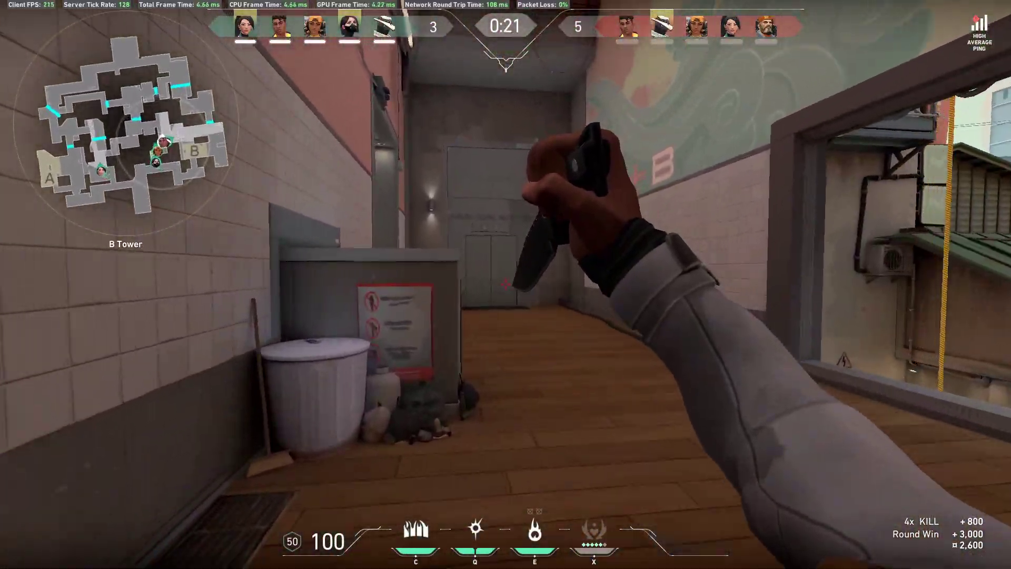
pyautogui.press('w')
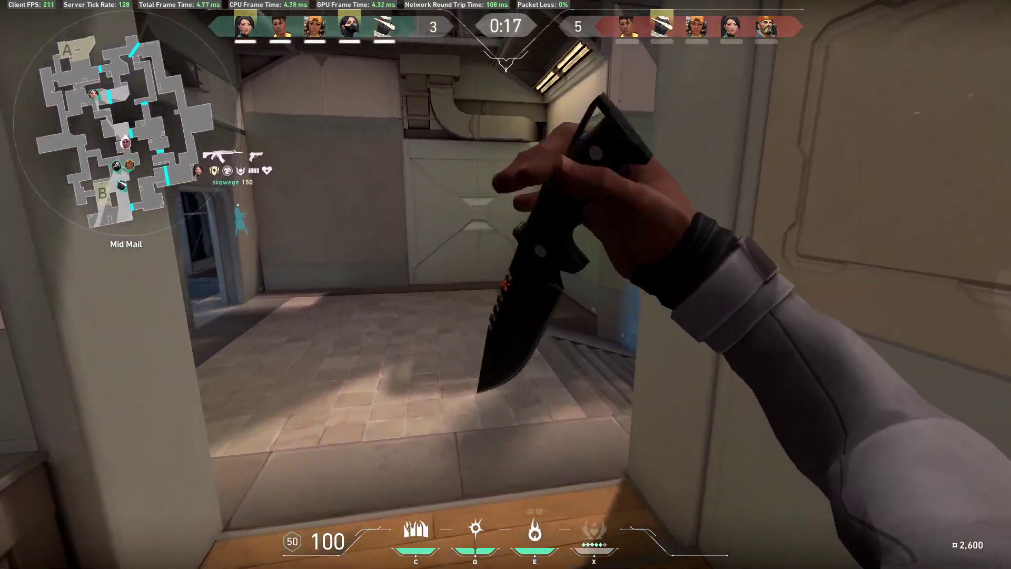
pyautogui.press('Tab')
pyautogui.press('w')
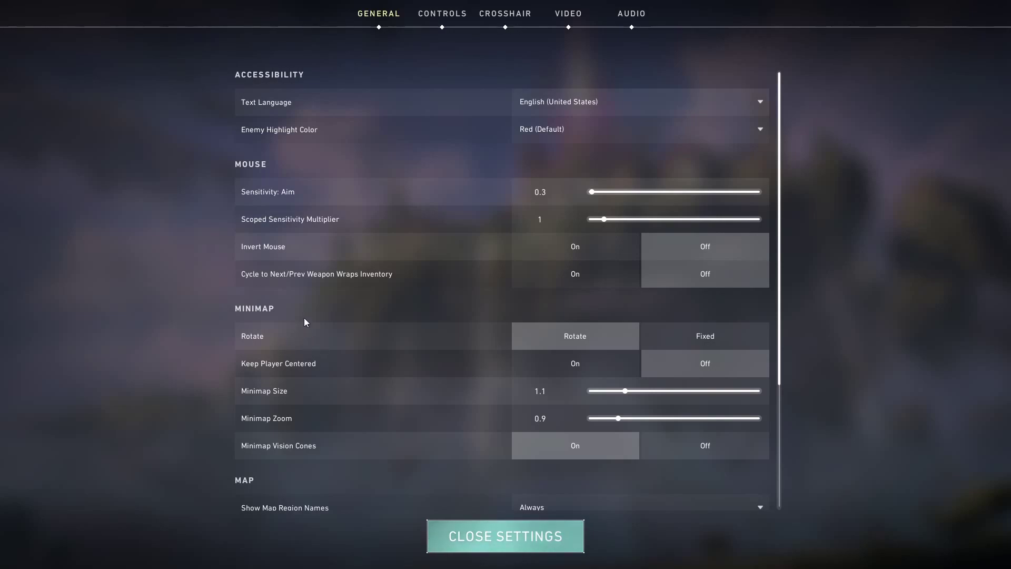
# - Review the general settings for mouse, minimap, map and other options, and open the movement controls
pyautogui.scroll(-5, 304, 319)
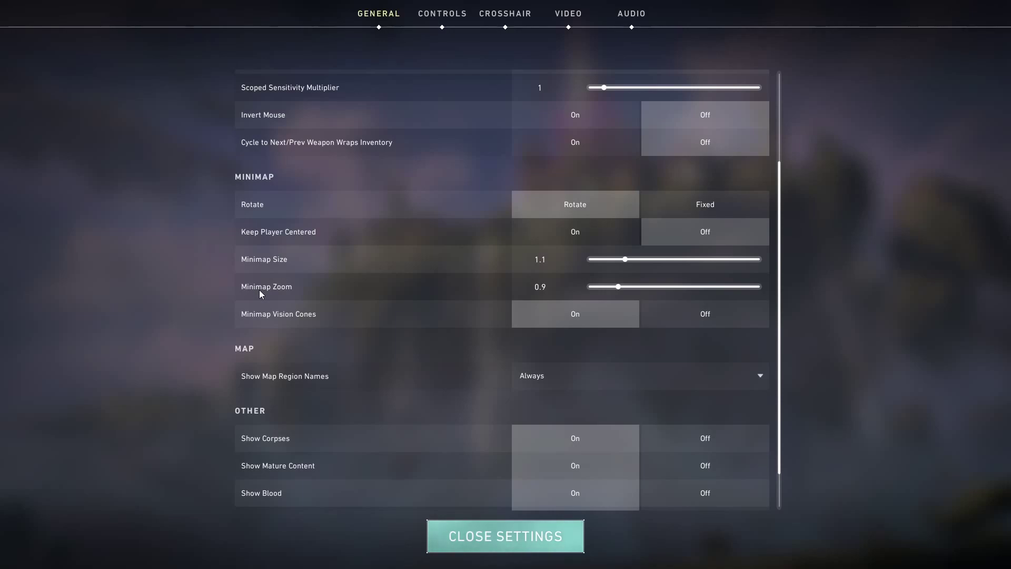
pyautogui.scroll(-2, 243, 345)
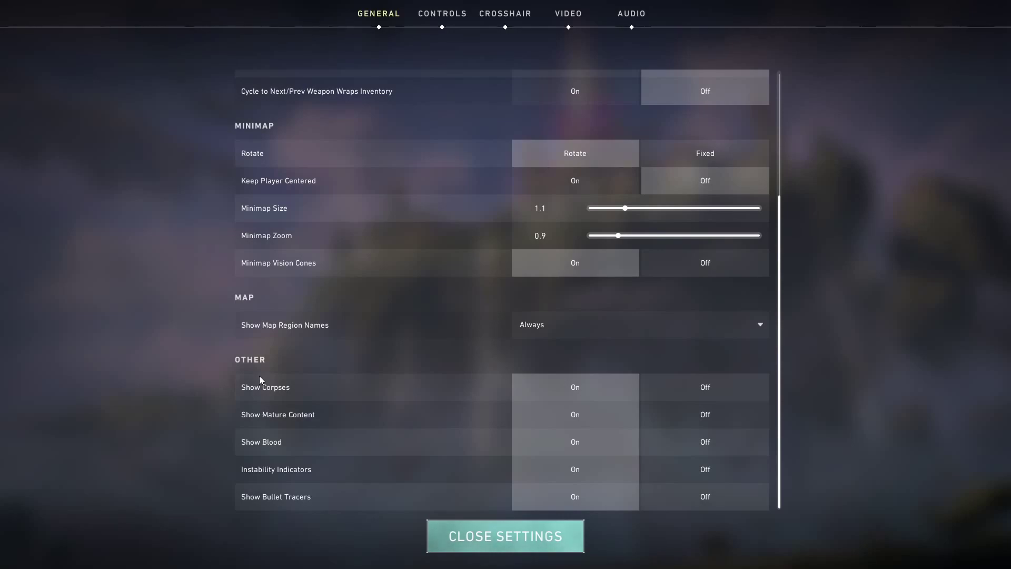
pyautogui.scroll(3, 277, 350)
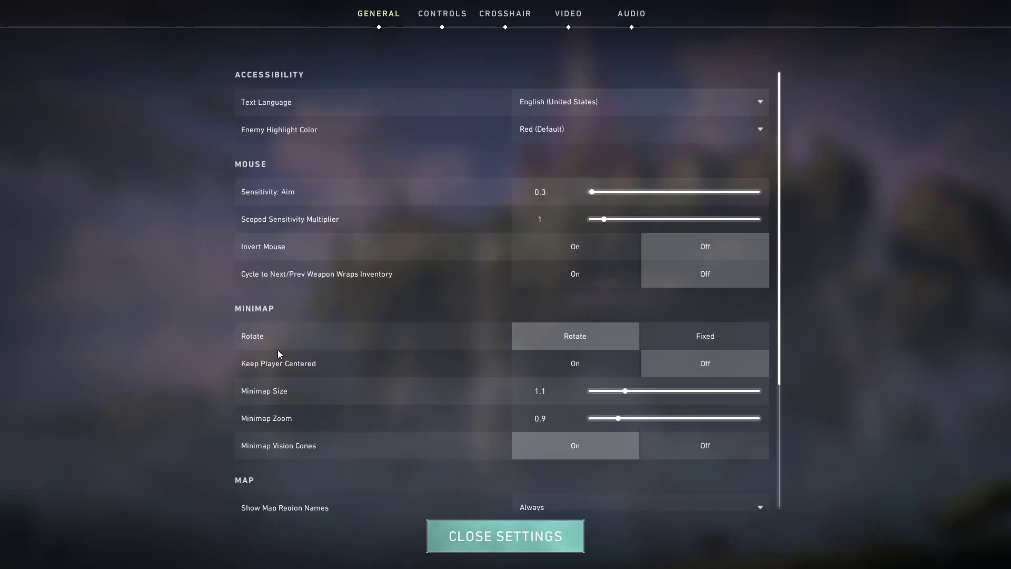
pyautogui.click(442, 12)
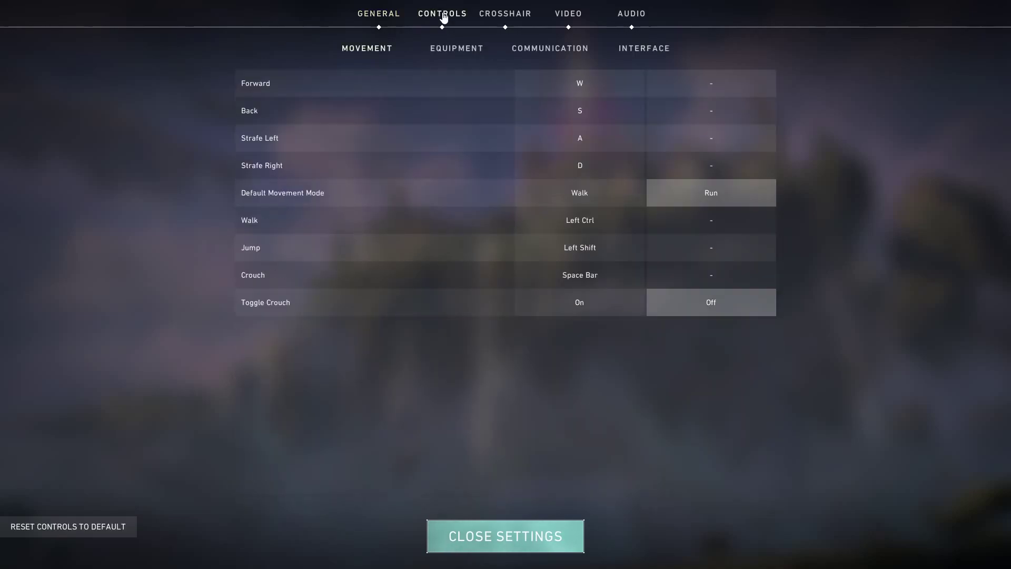
# - Examine the general crosshair settings, including color, outlines, center dot and firing error fade
pyautogui.click(494, 20)
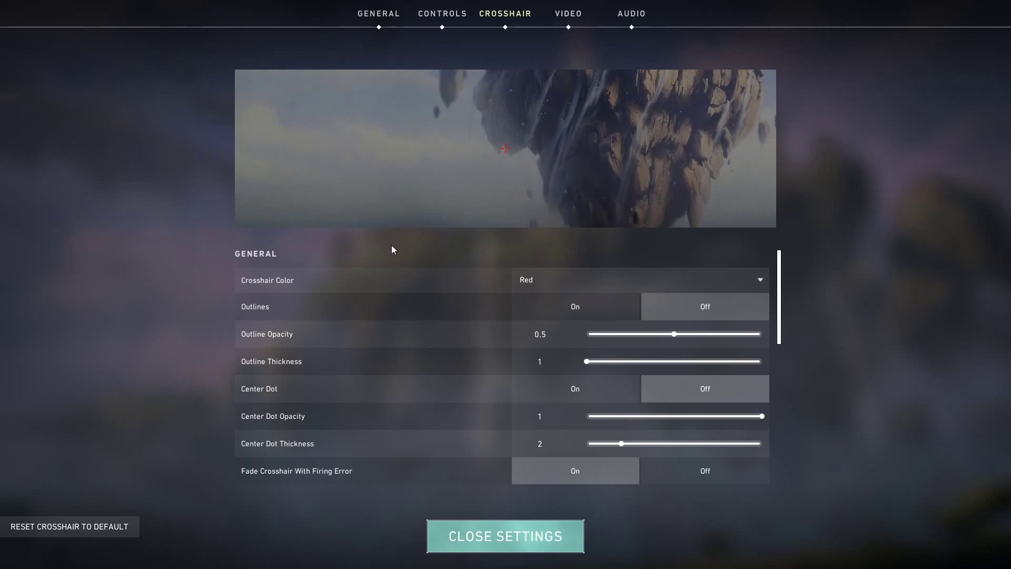
pyautogui.scroll(-2, 389, 255)
pyautogui.scroll(2, 388, 266)
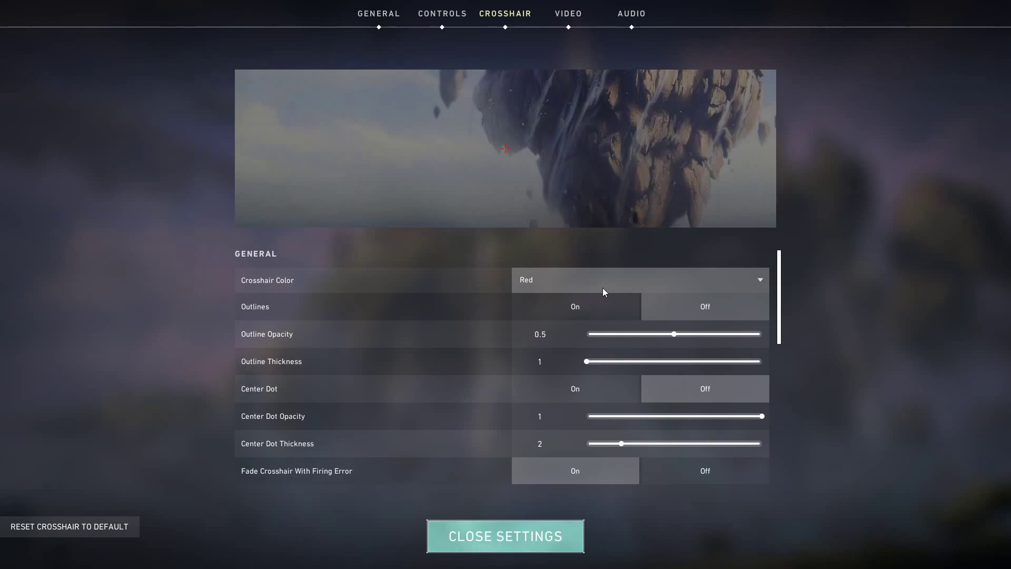
pyautogui.scroll(-2, 602, 287)
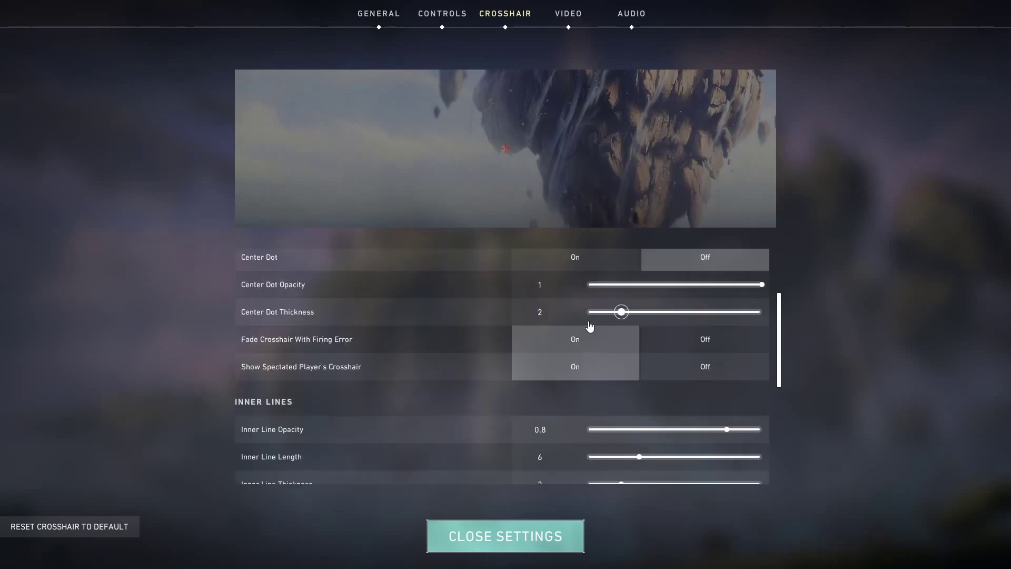
pyautogui.scroll(2, 516, 320)
pyautogui.scroll(-2, 709, 316)
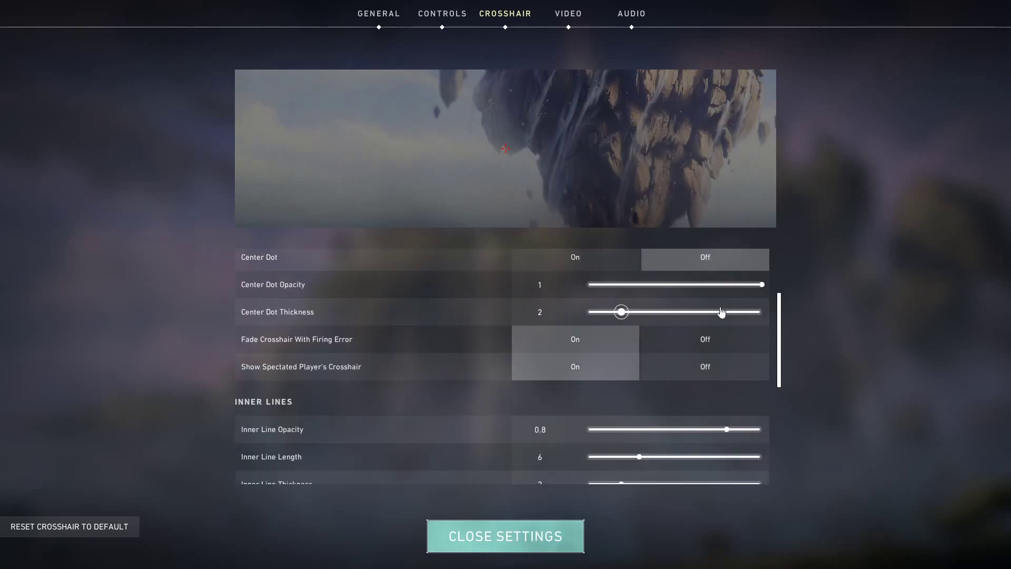
pyautogui.scroll(2, 680, 310)
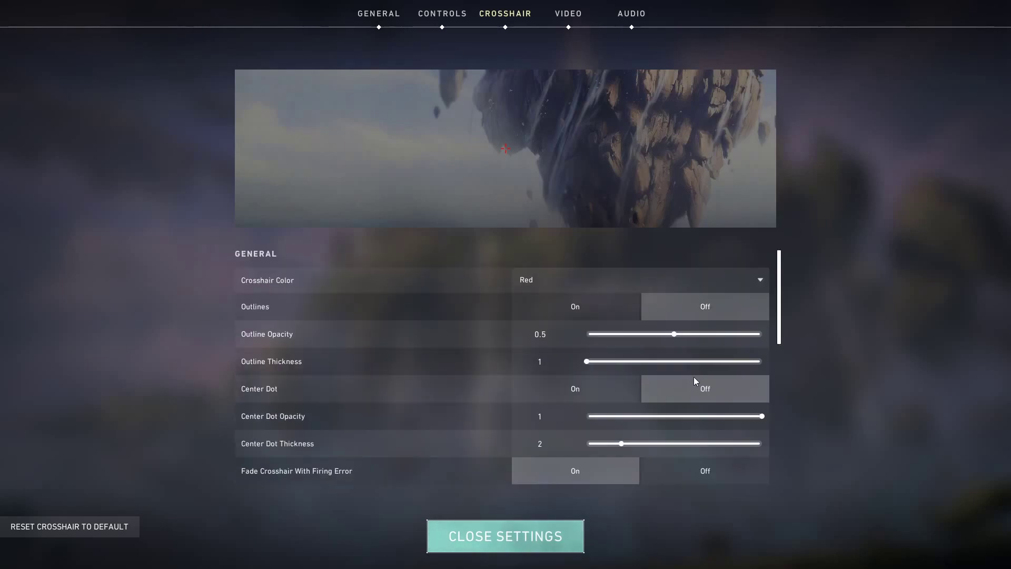
# - Examine the crosshair's inner line and outer line settings, along with its outline opacity
pyautogui.scroll(-2, 684, 381)
pyautogui.scroll(-4, 611, 383)
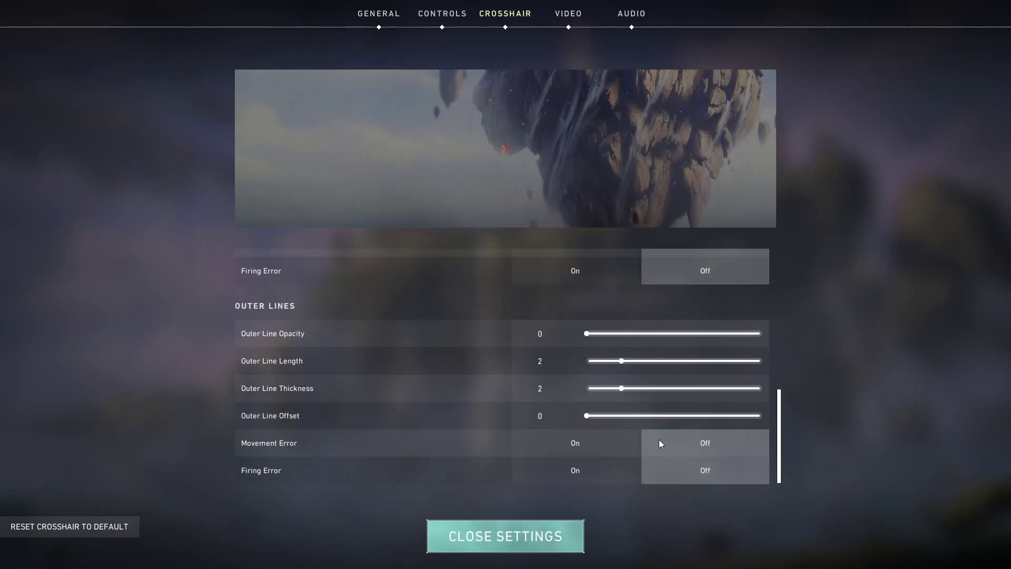
pyautogui.scroll(4, 492, 378)
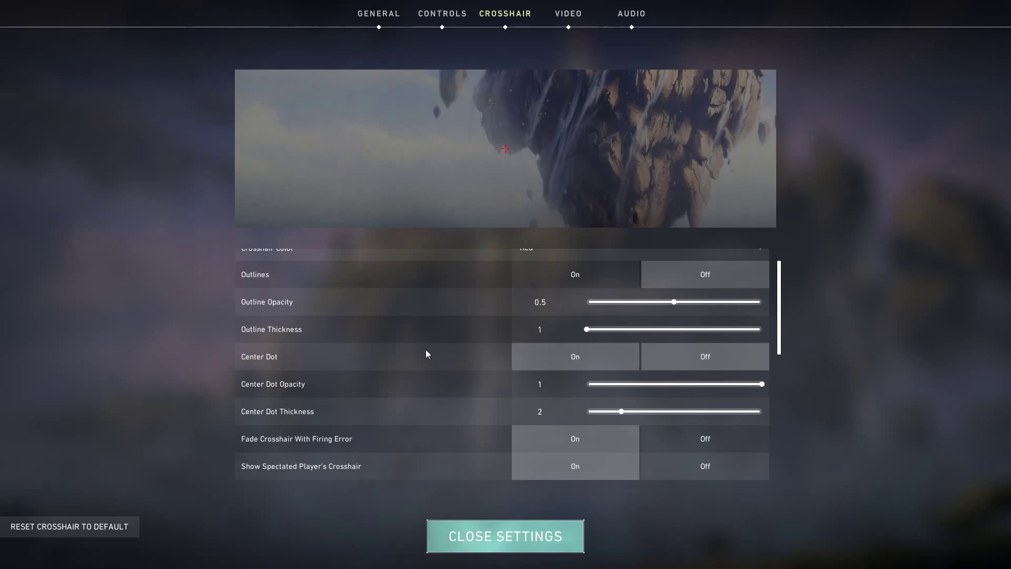
pyautogui.scroll(1, 411, 360)
pyautogui.click(602, 334)
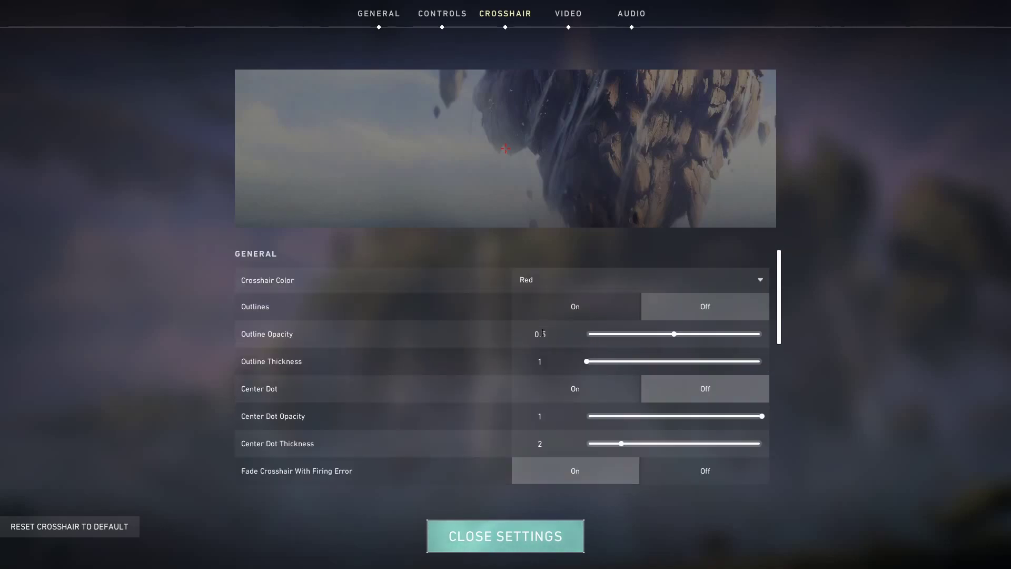
pyautogui.scroll(-4, 545, 335)
pyautogui.scroll(-4, 545, 336)
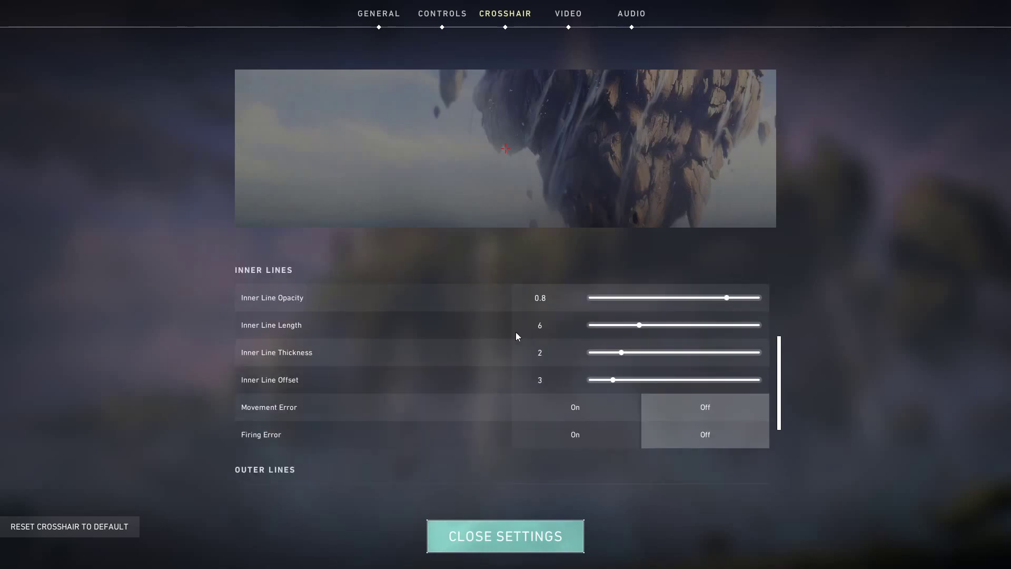
pyautogui.scroll(8, 516, 333)
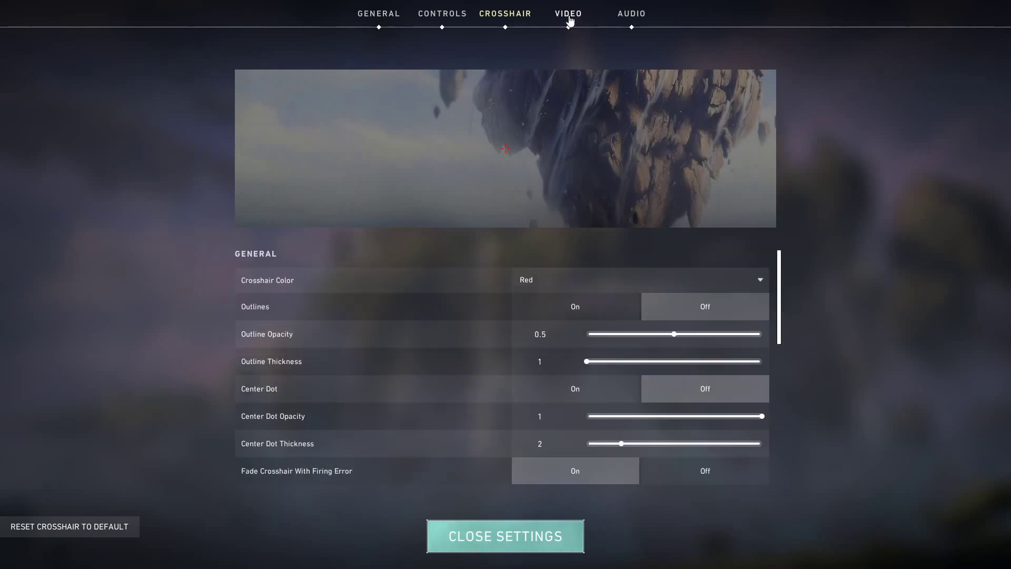
# - Review the video display and FPS limit settings and the graphics quality options, including the anisotropic filtering choices
pyautogui.click(569, 14)
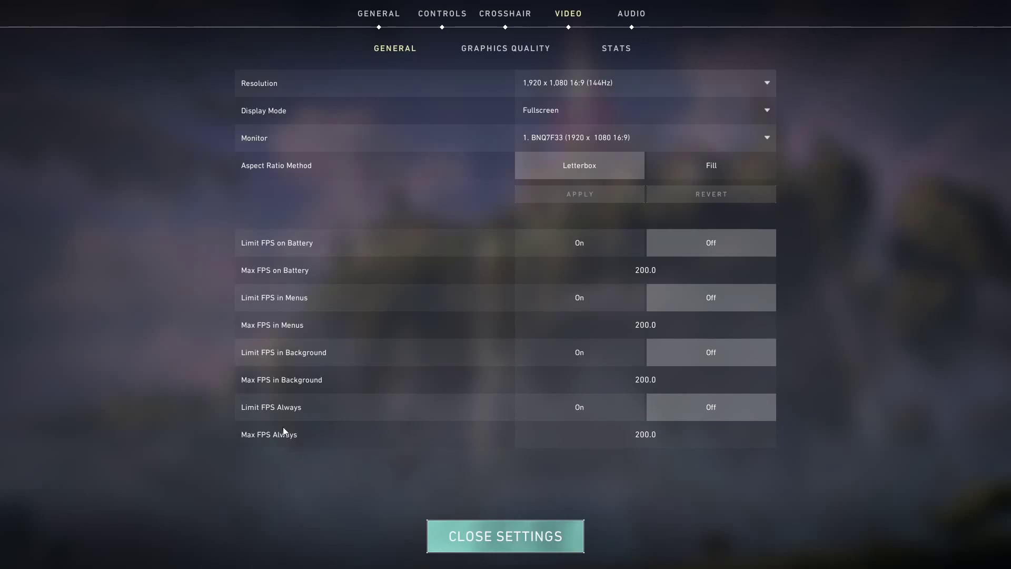
pyautogui.moveTo(288, 349)
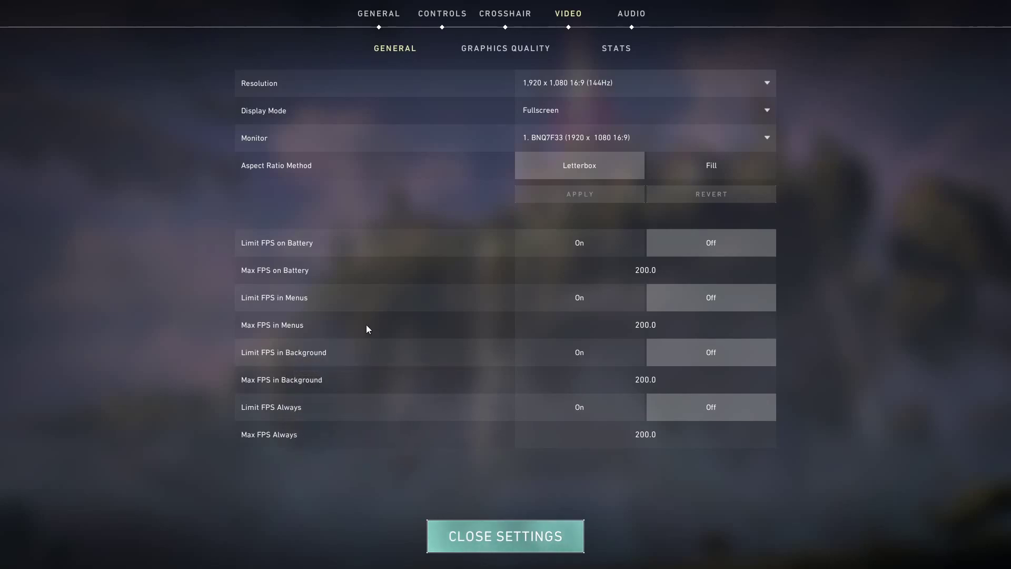
pyautogui.click(492, 53)
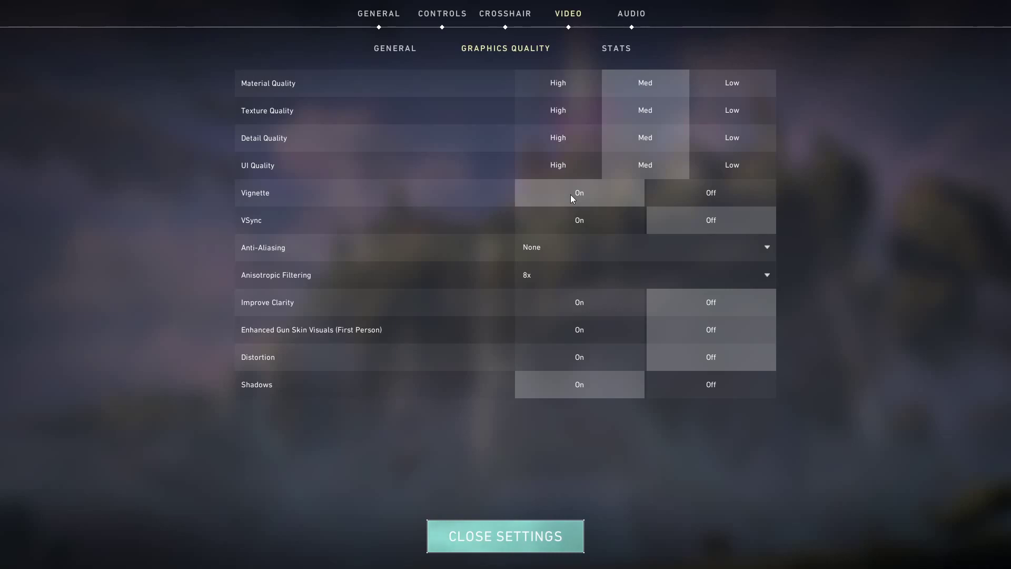
pyautogui.click(532, 274)
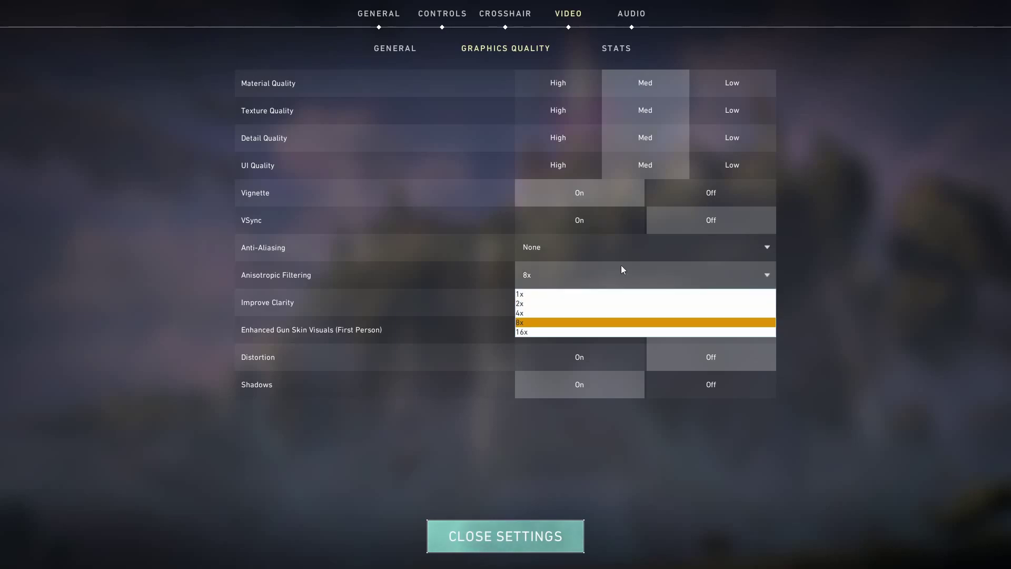
pyautogui.click(863, 273)
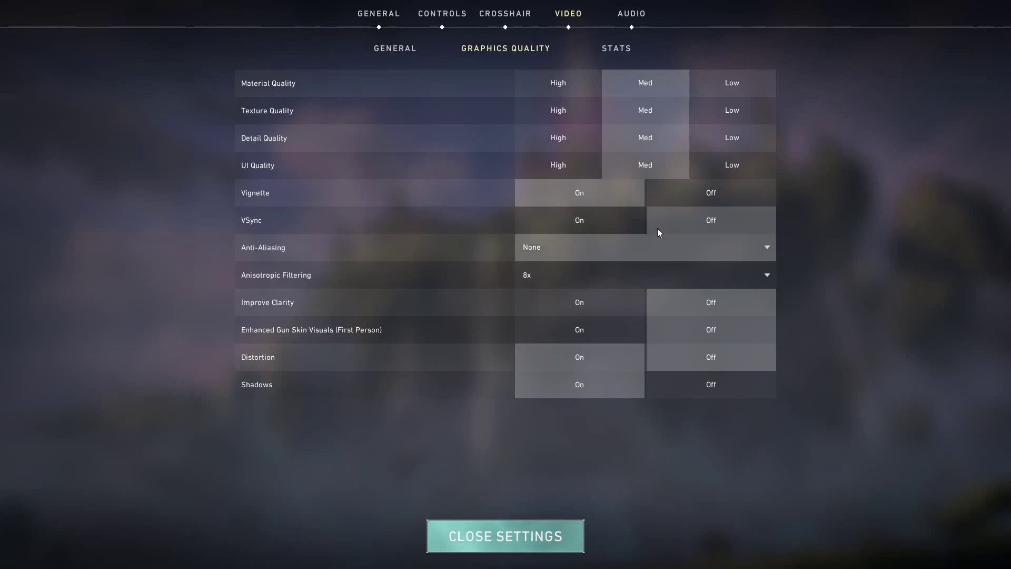
# - Review the display options for the performance stats and open the audio settings
pyautogui.click(622, 50)
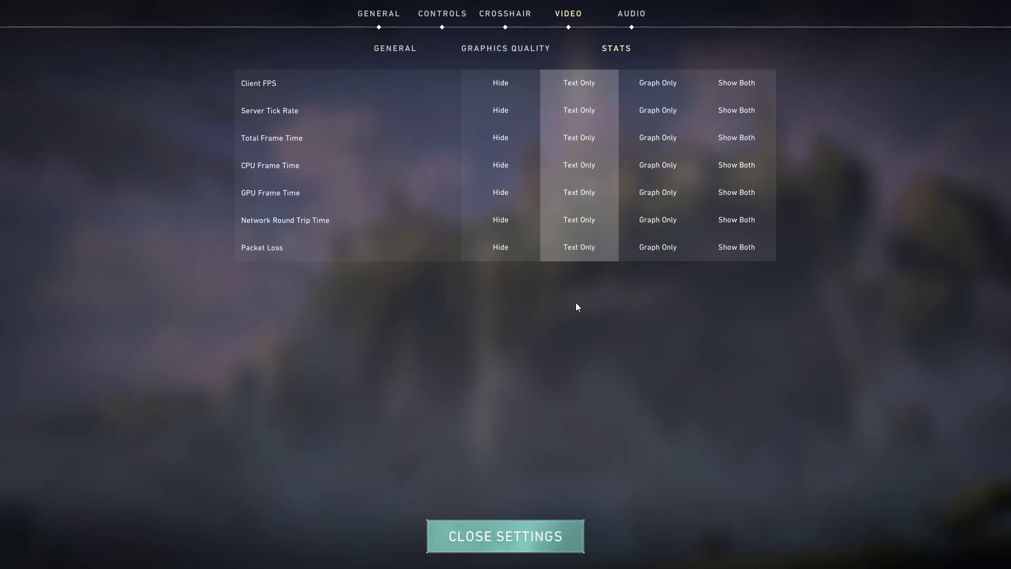
pyautogui.click(635, 15)
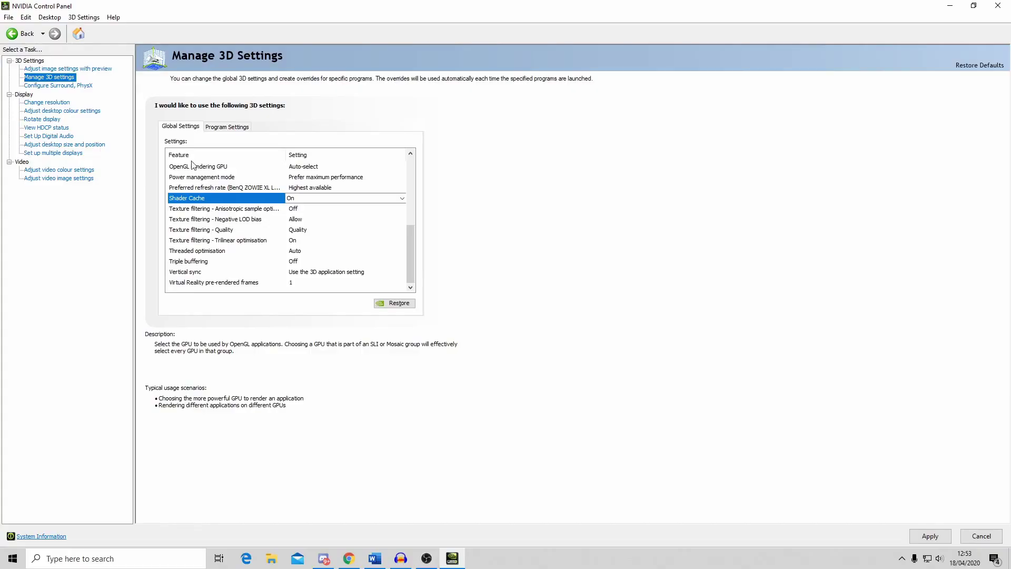
# - Try the preference-based option in the image settings preview, and set it back to Use the advanced 3D image settings
pyautogui.click(68, 68)
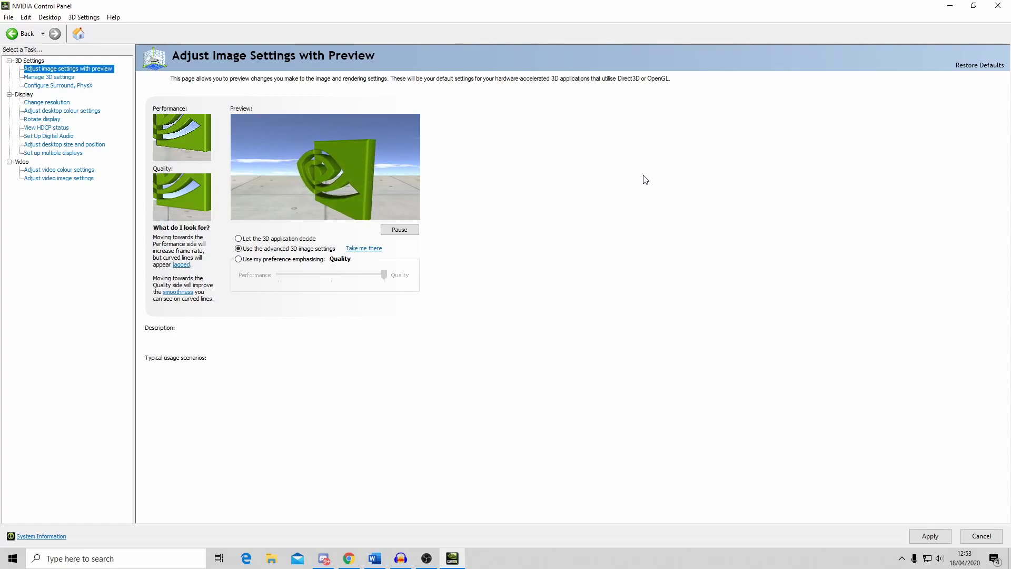
pyautogui.moveTo(294, 263)
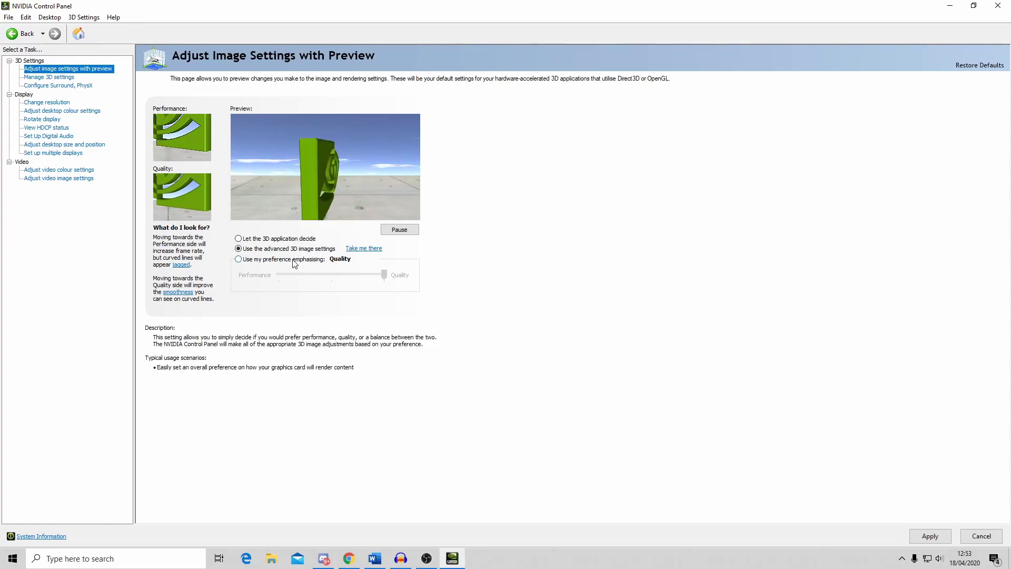
pyautogui.click(294, 259)
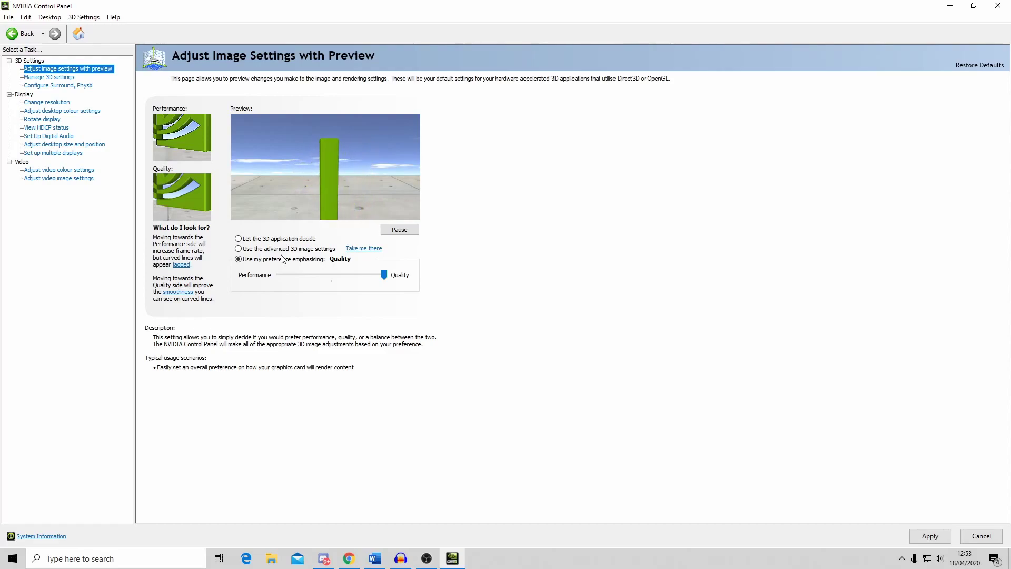
pyautogui.click(263, 248)
# - In the global 3D settings, keep GeForce GTX 1080 enabled for CUDA - GPUs and confirm the selection
pyautogui.click(49, 77)
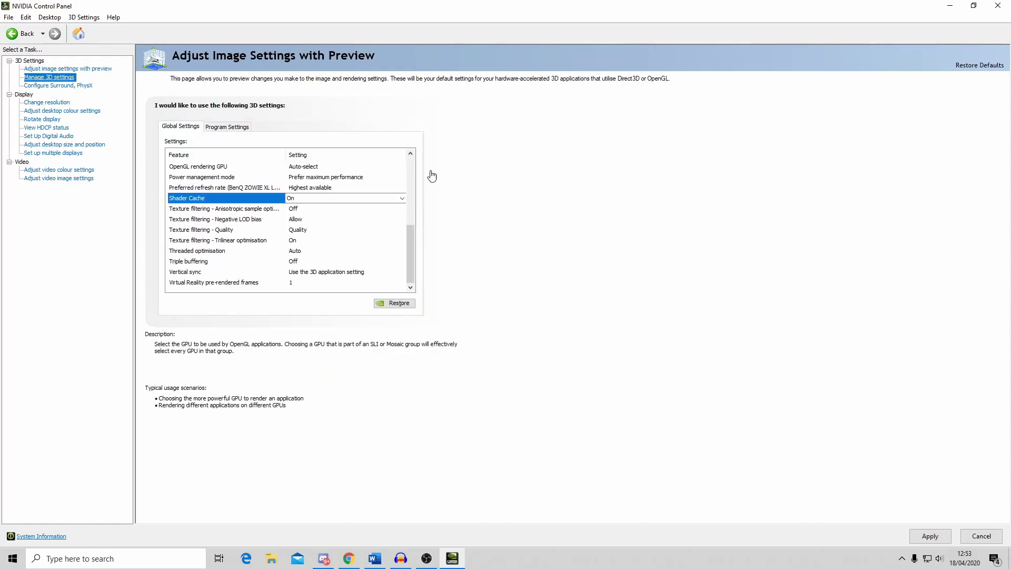
pyautogui.scroll(3, 410, 180)
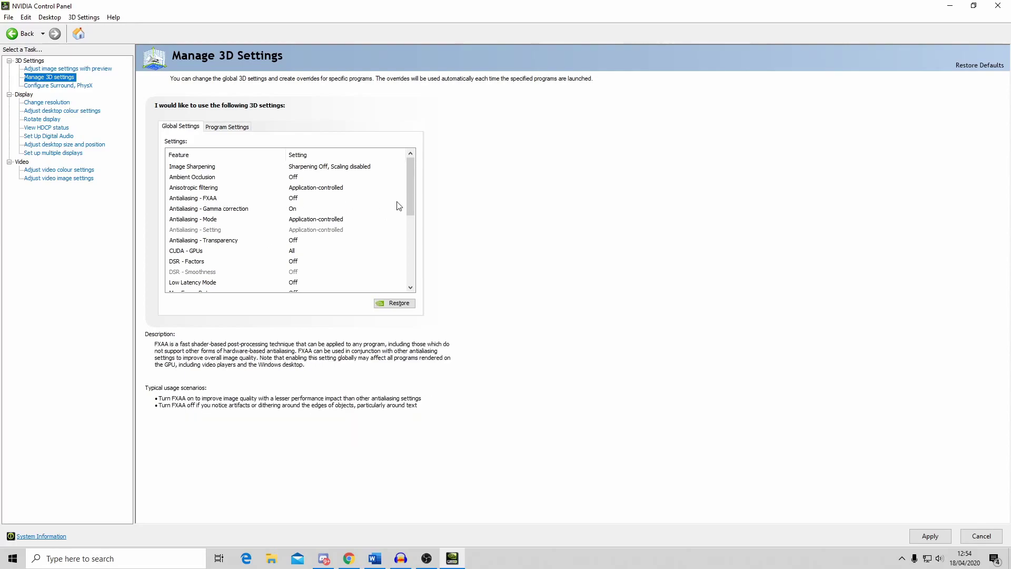
pyautogui.moveTo(410, 196); pyautogui.dragTo(411, 206)
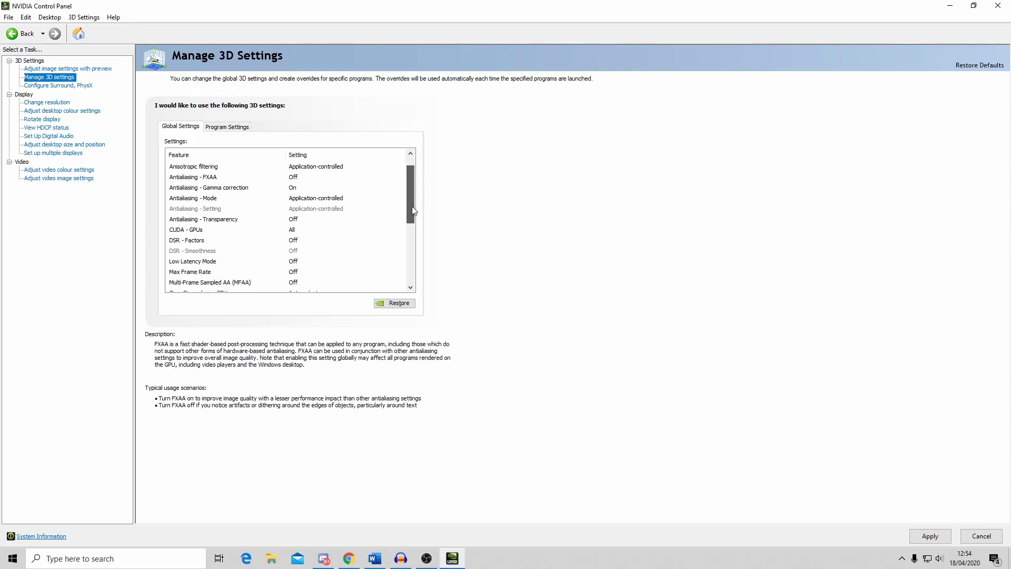
pyautogui.click(293, 233)
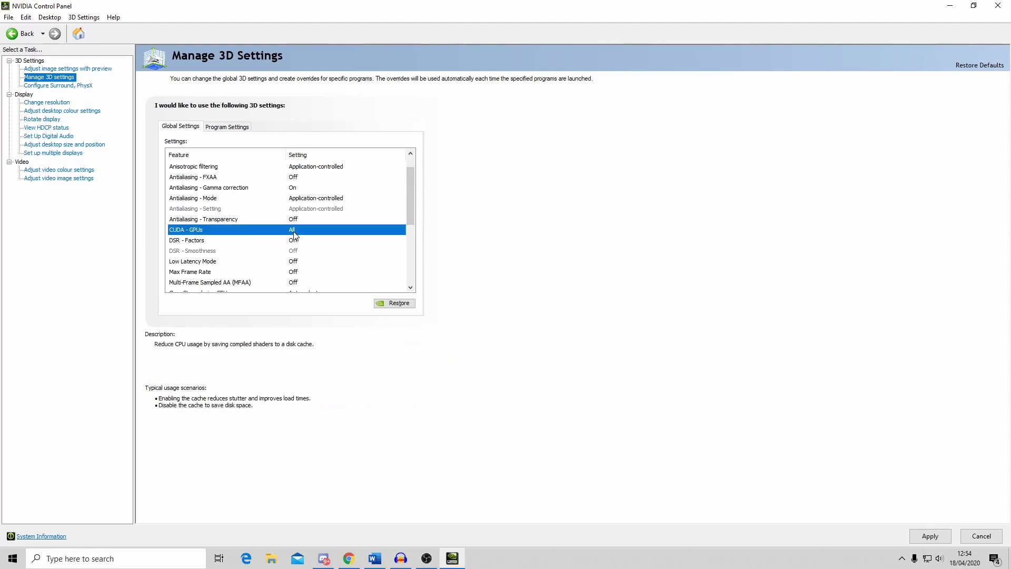
pyautogui.click(293, 232)
pyautogui.click(293, 231)
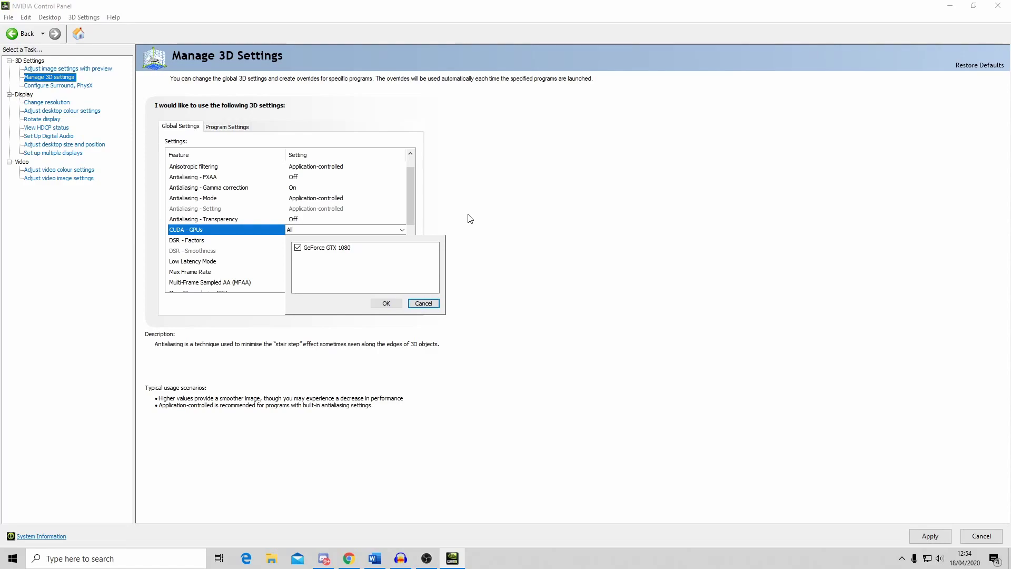
pyautogui.click(387, 304)
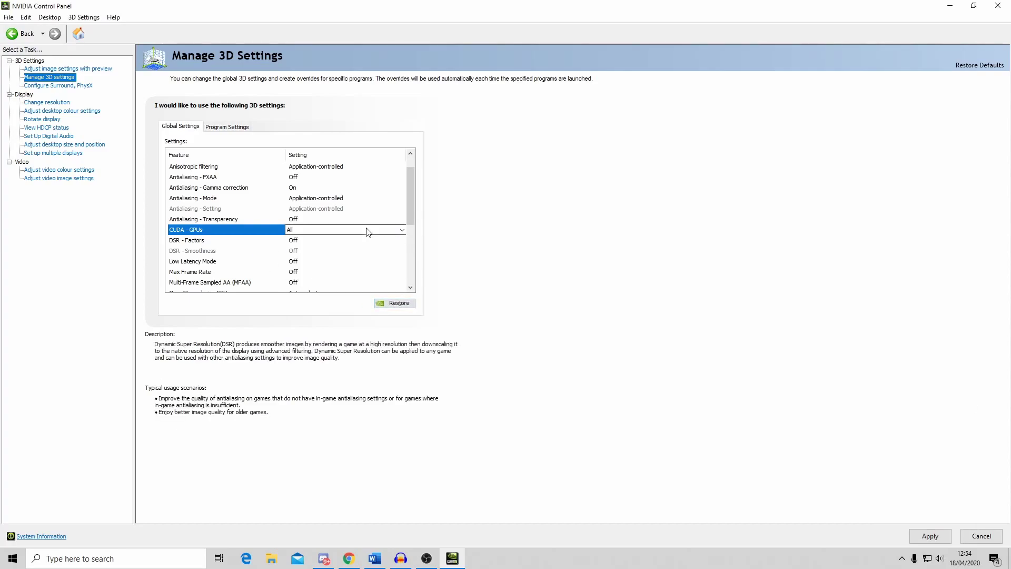
# - Set the global power management mode to Prefer maximum performance
pyautogui.scroll(-1, 235, 264)
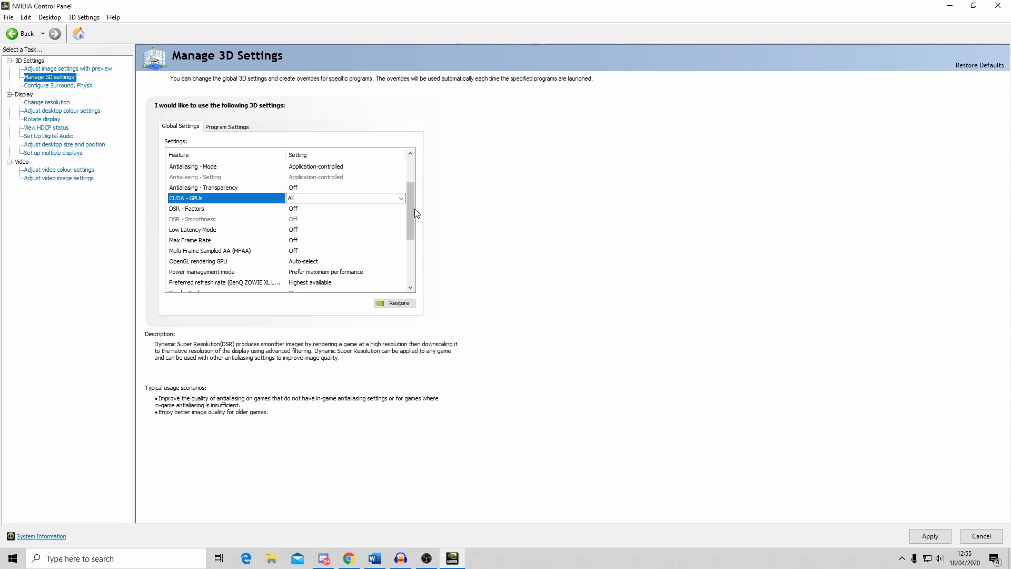
pyautogui.moveTo(412, 210); pyautogui.dragTo(411, 213)
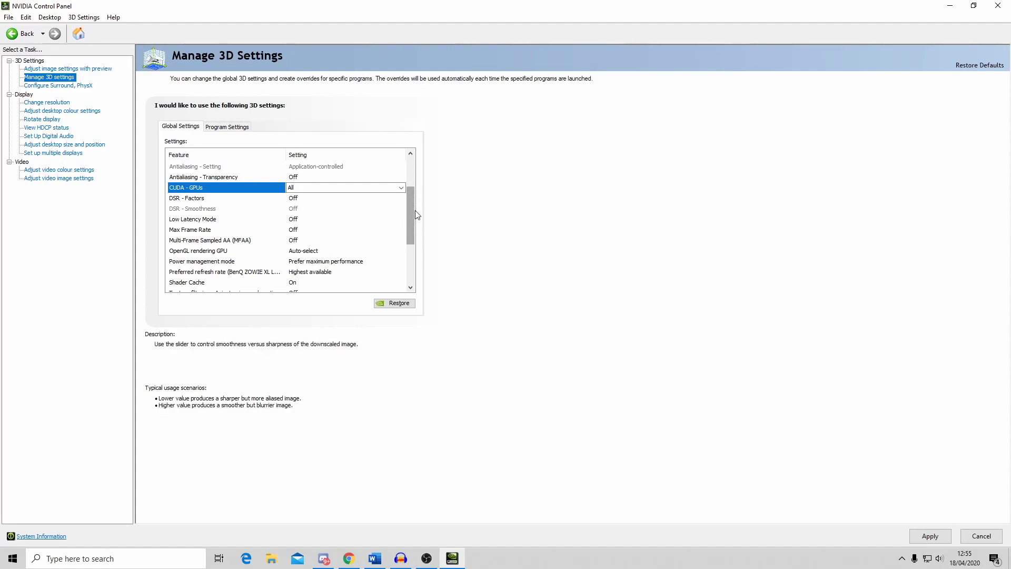
pyautogui.moveTo(412, 216); pyautogui.dragTo(411, 227)
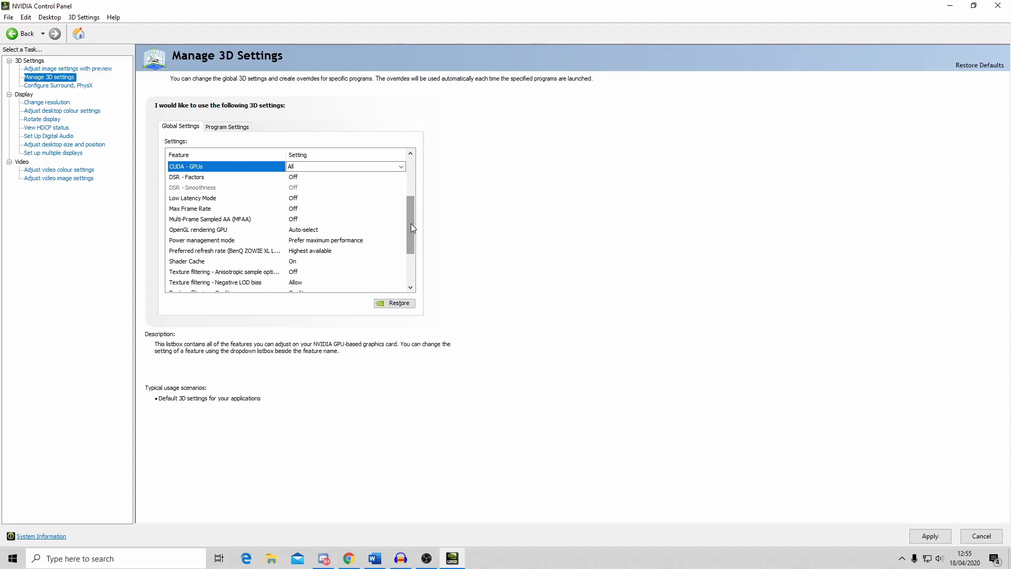
pyautogui.click(358, 241)
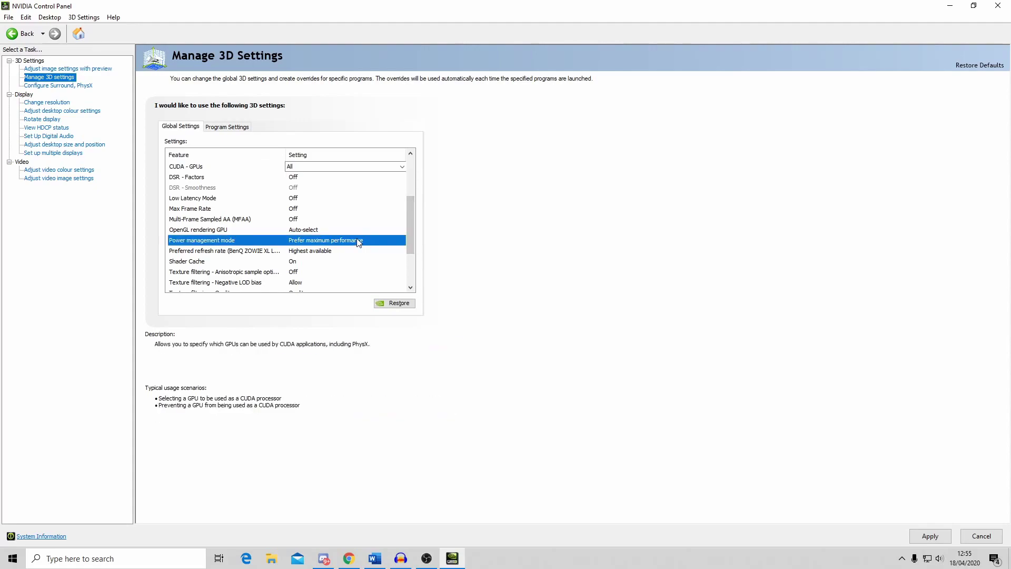
pyautogui.click(357, 241)
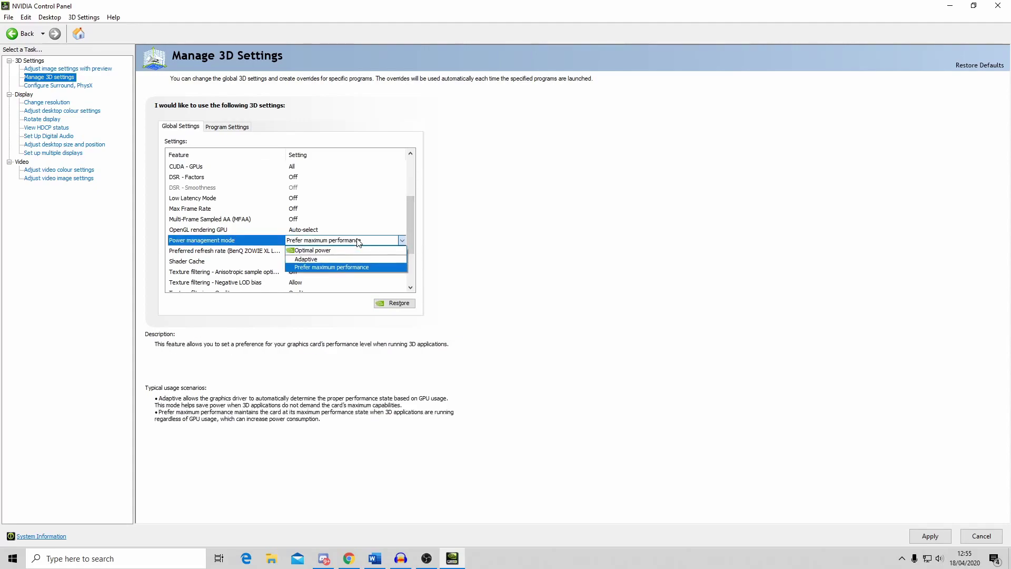
pyautogui.click(334, 267)
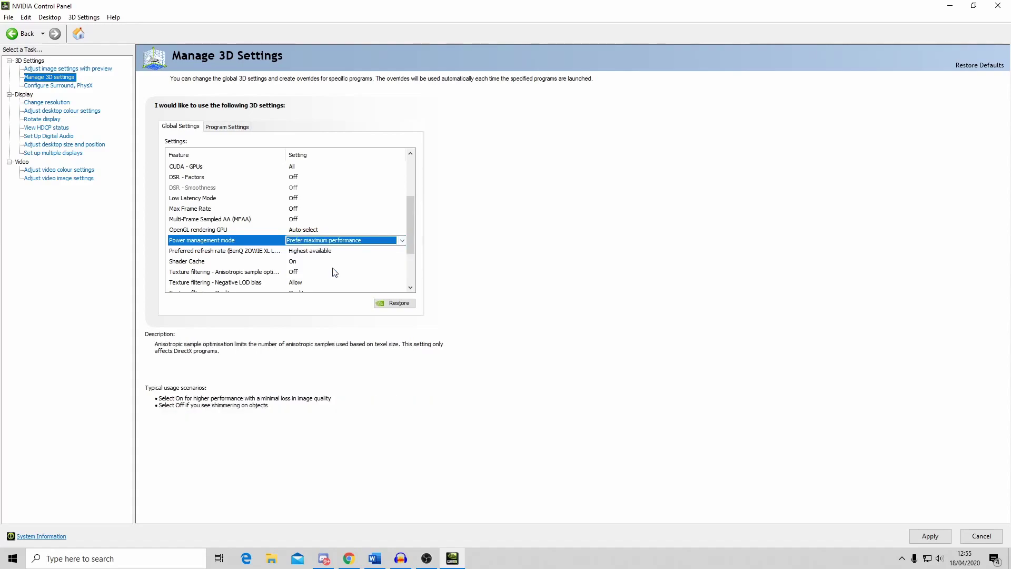
# - Review the remaining global 3D settings, including the available Texture filtering - Quality options
pyautogui.moveTo(412, 230); pyautogui.dragTo(412, 235)
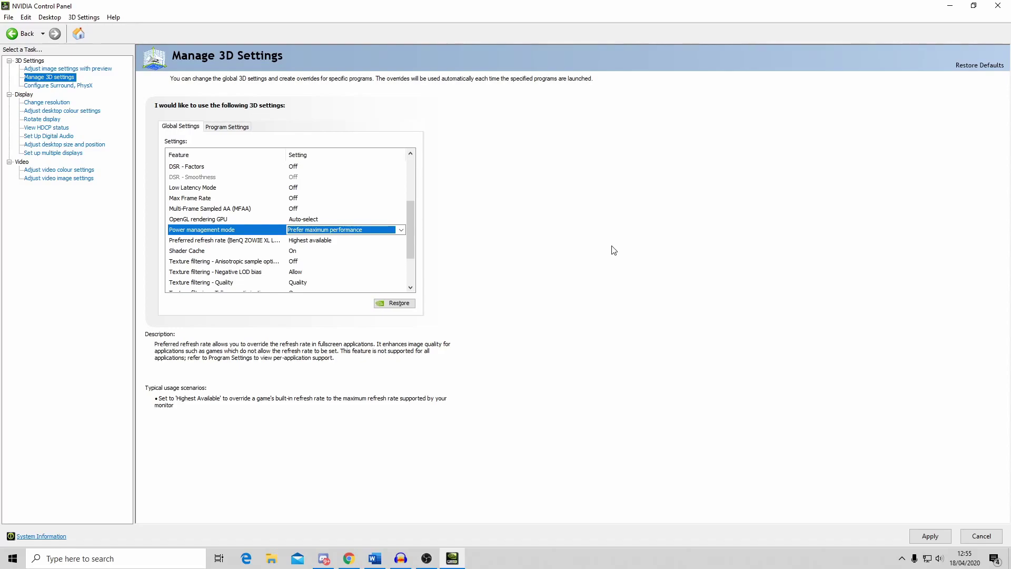
pyautogui.moveTo(413, 223); pyautogui.dragTo(413, 241)
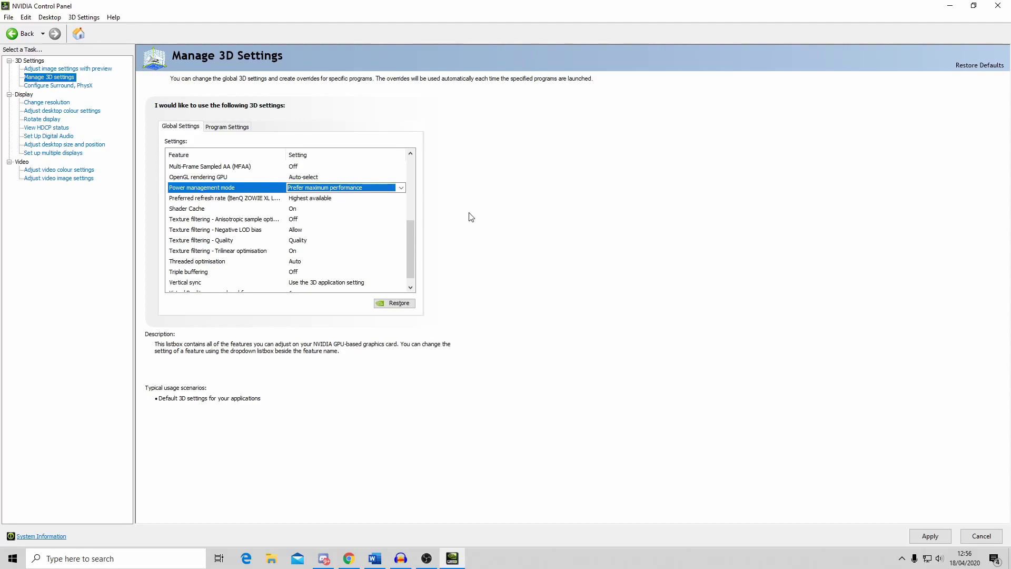
pyautogui.click(304, 241)
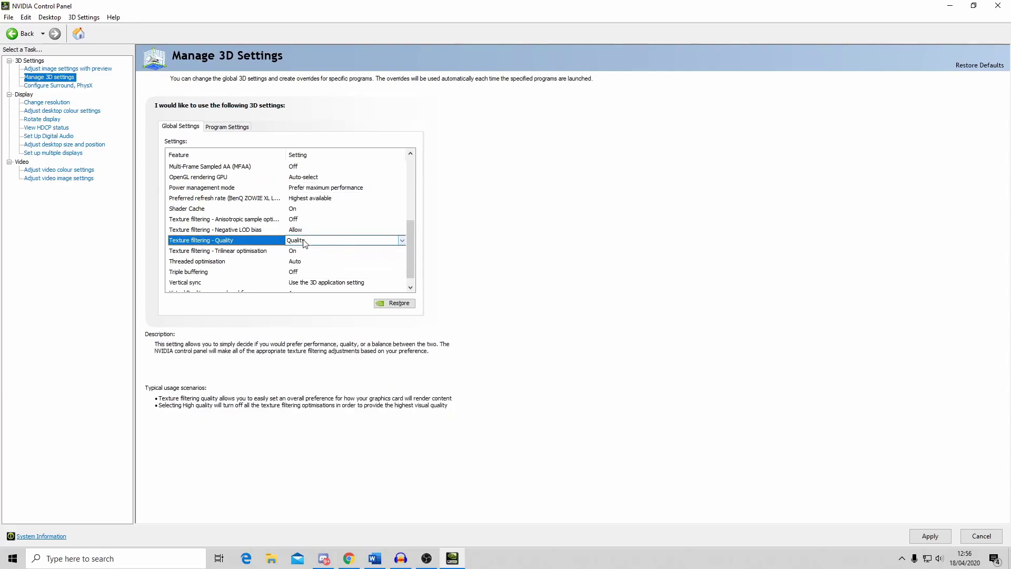
pyautogui.click(304, 241)
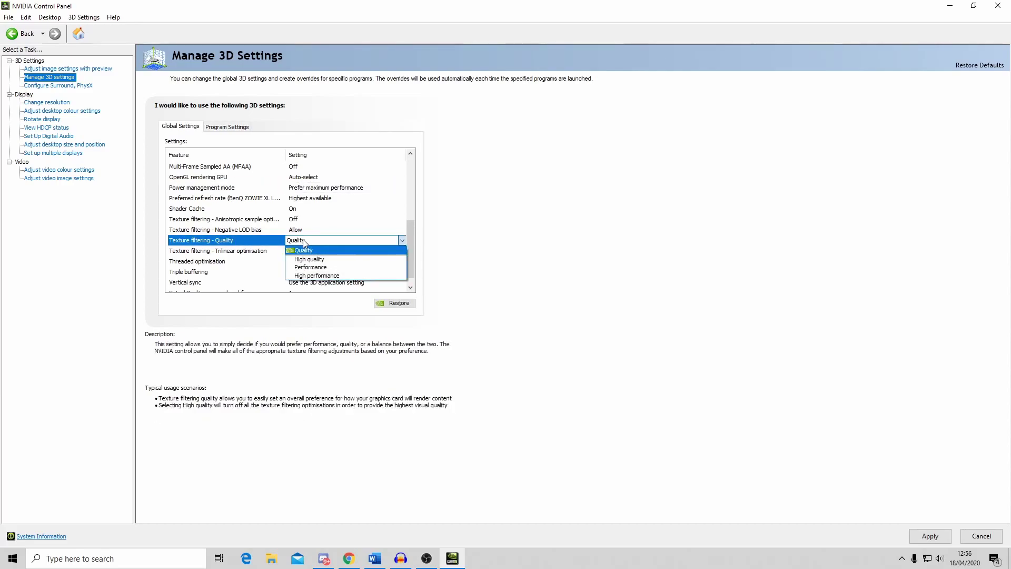
pyautogui.click(473, 263)
pyautogui.scroll(-1, 330, 257)
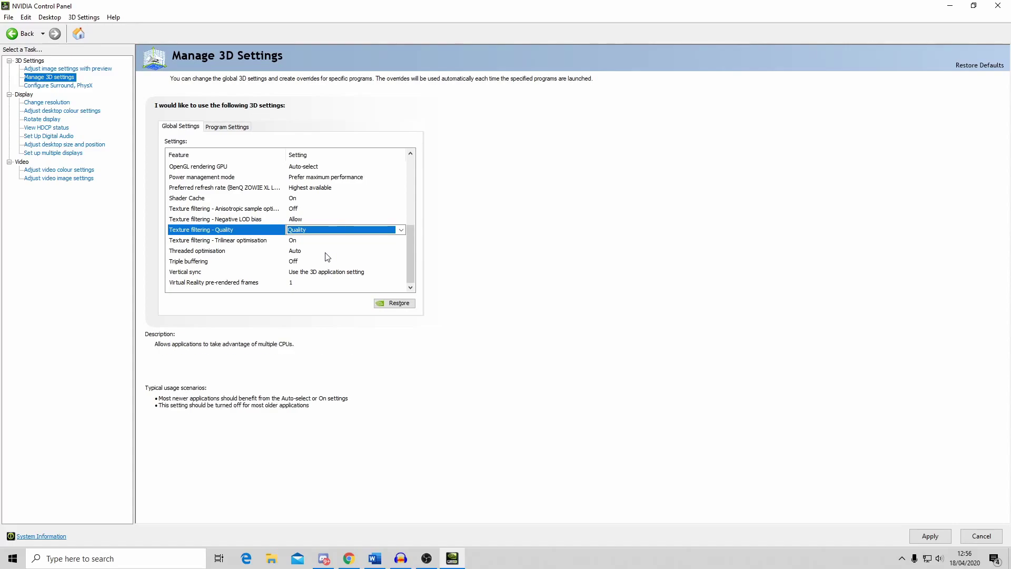
# - Apply the pending 3D changes while opening the Surround, PhysX configuration, and set the PhysX processor to Auto-select (recommended)
pyautogui.click(69, 86)
pyautogui.click(489, 306)
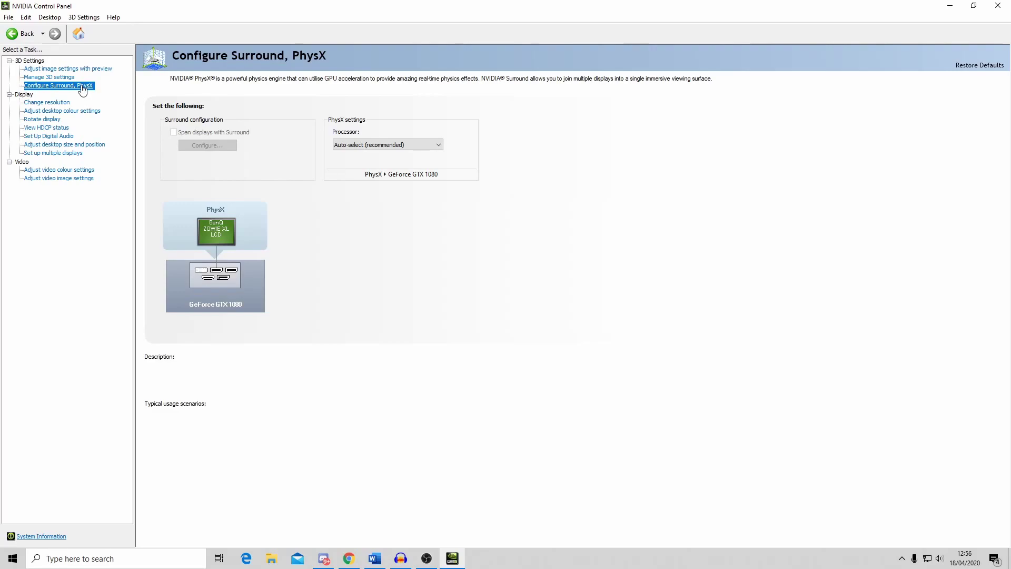
pyautogui.click(396, 148)
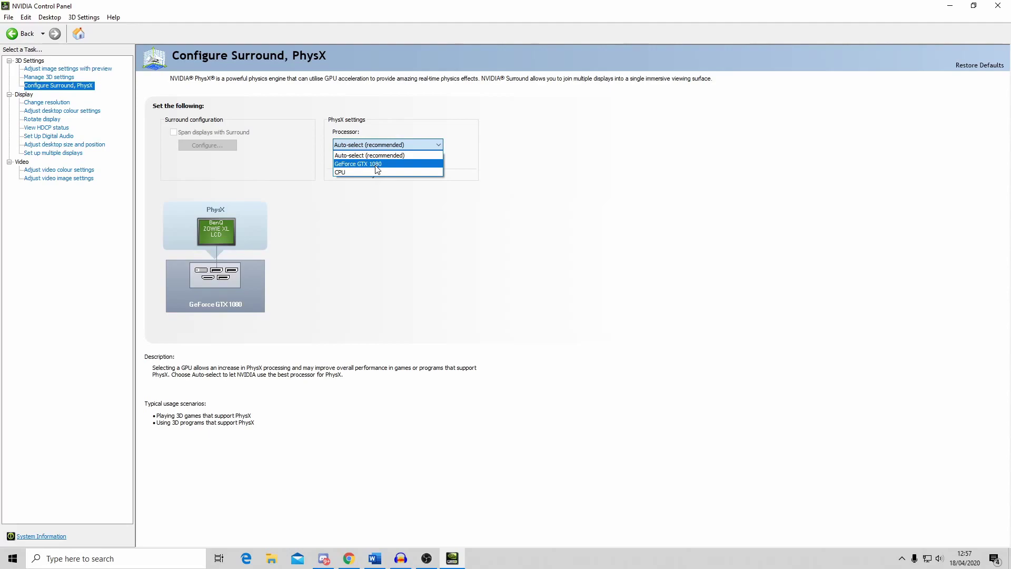
pyautogui.click(413, 155)
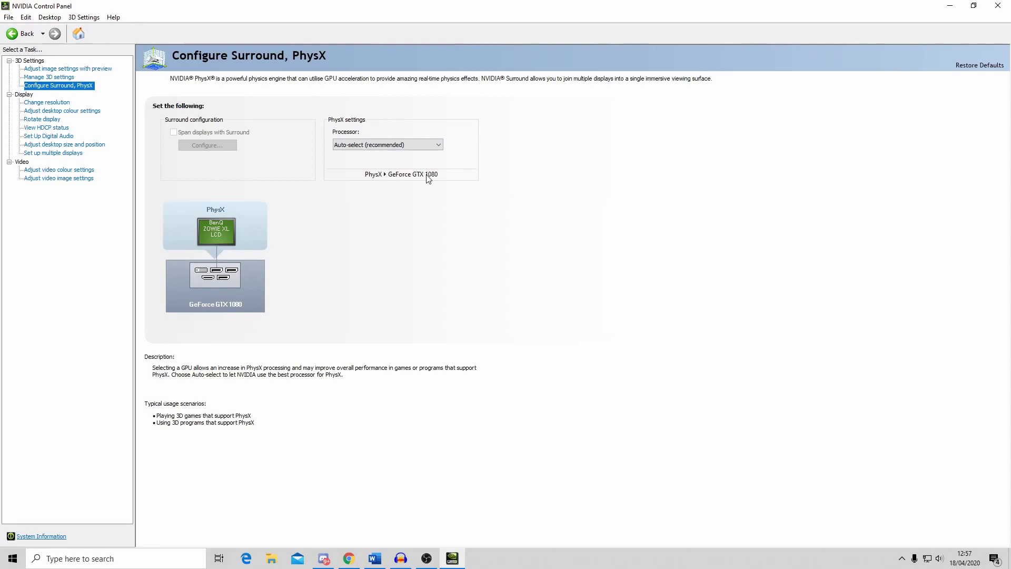
# - Review the display's refresh rate options and select the 1920 × 1080 PC resolution
pyautogui.click(65, 104)
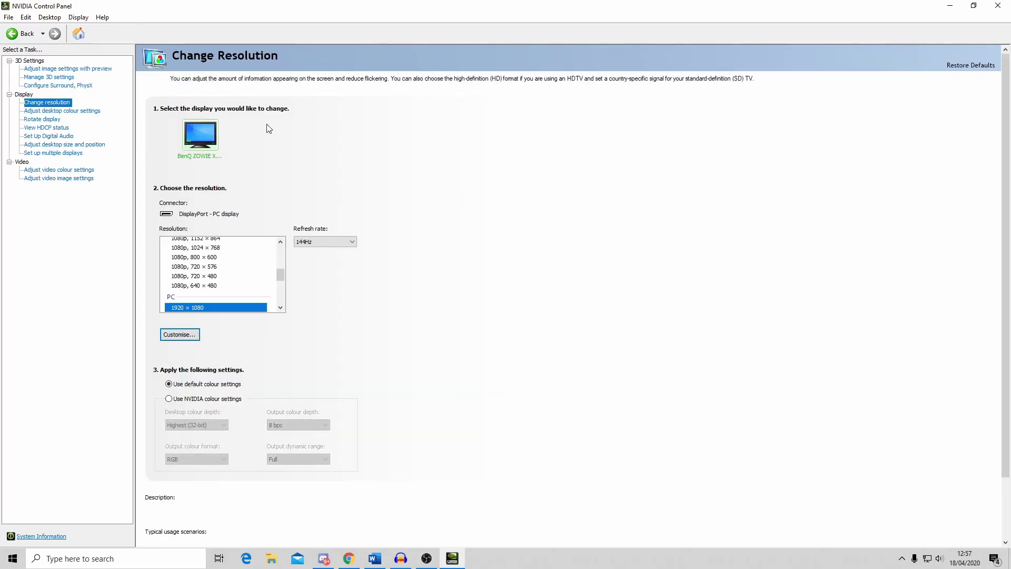
pyautogui.scroll(-1, 221, 253)
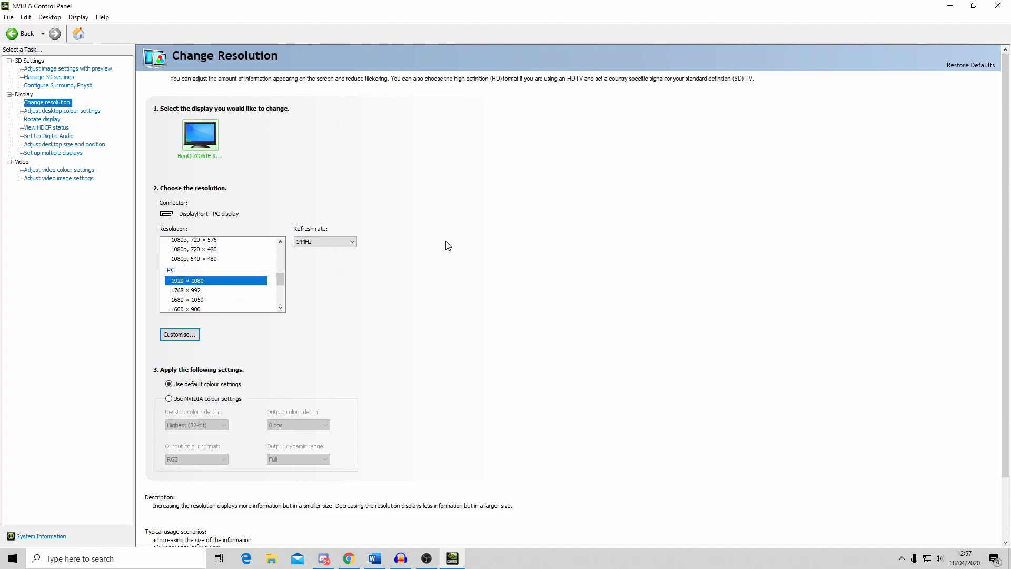
pyautogui.click(347, 244)
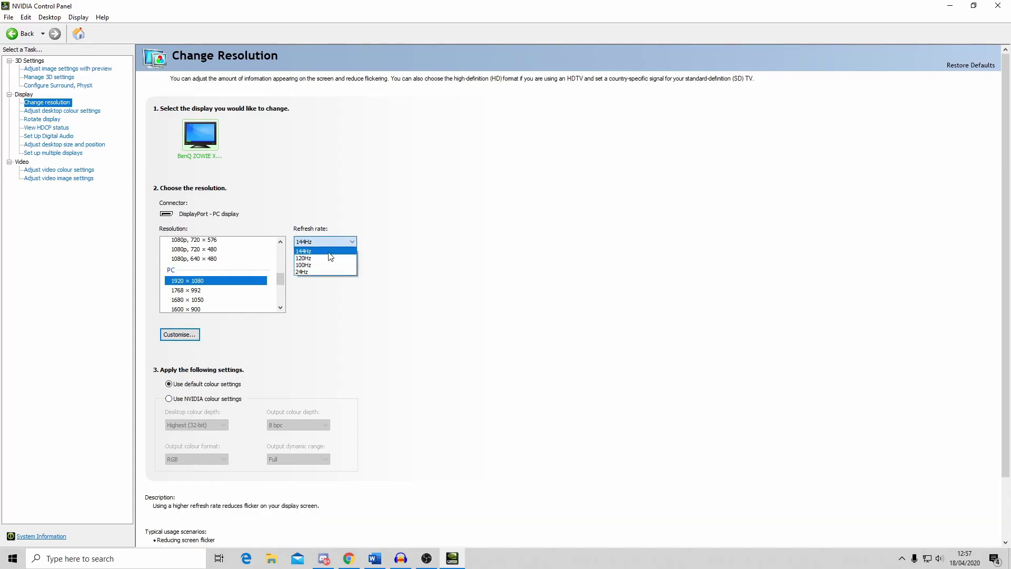
pyautogui.click(212, 285)
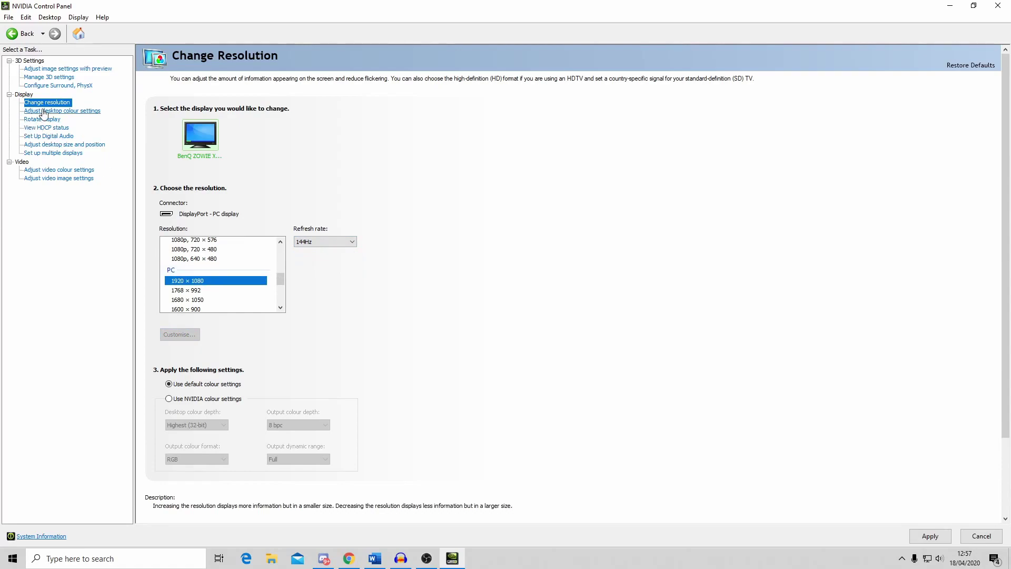
# - View the desktop colour settings, and open the desktop size and position settings without applying the pending changes
pyautogui.click(62, 110)
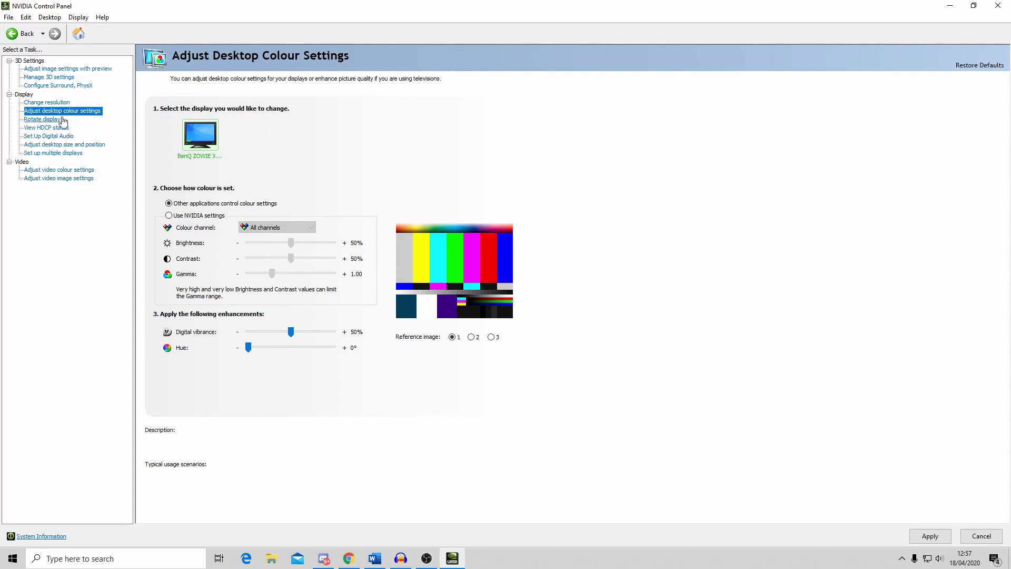
pyautogui.click(63, 145)
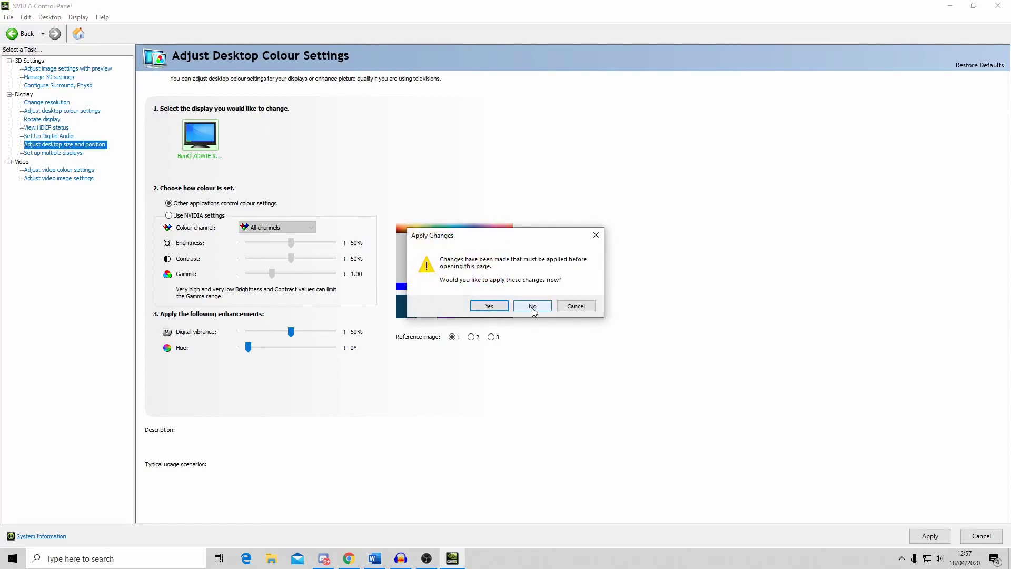
pyautogui.click(532, 307)
pyautogui.click(62, 145)
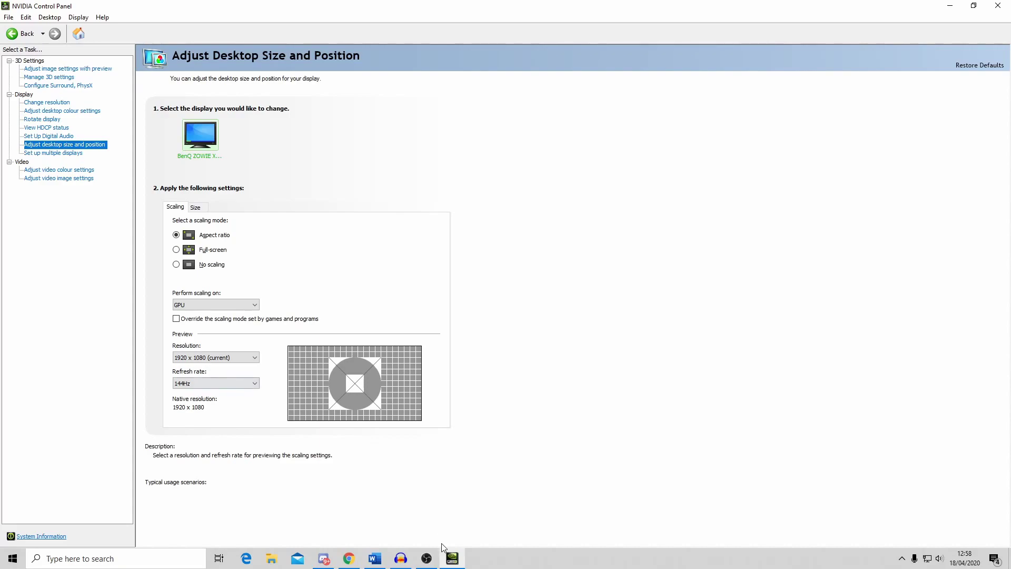
# - Switch to Windows Settings, review the Game bar and Captures options for gaming, and return to the settings home page
pyautogui.click(427, 558)
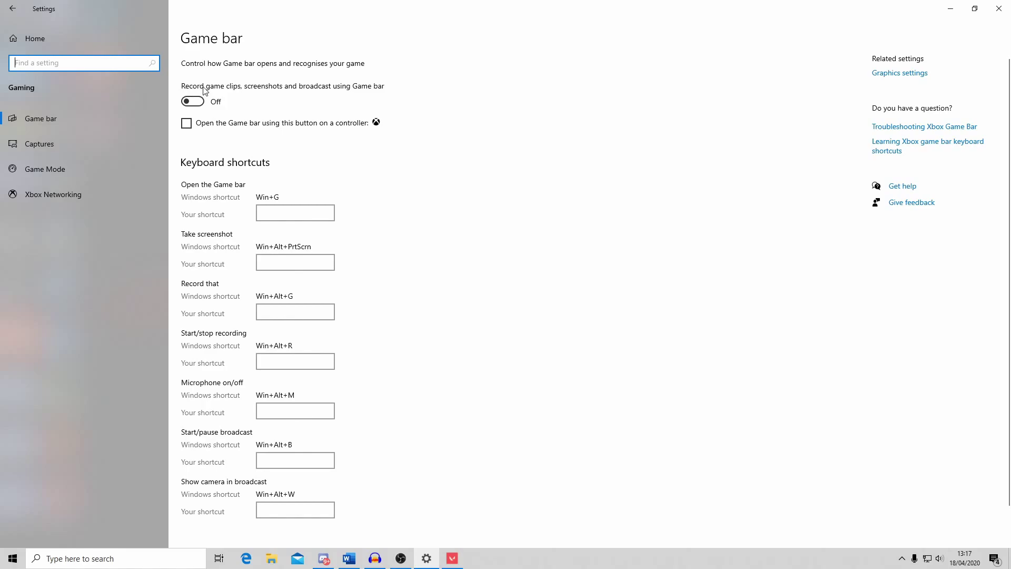
pyautogui.click(83, 146)
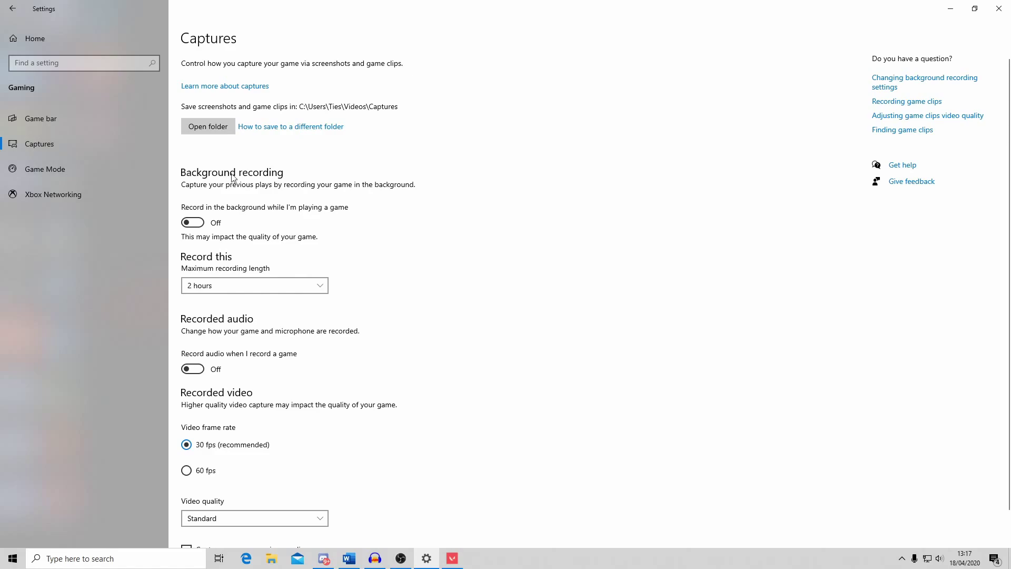
pyautogui.scroll(-1, 242, 181)
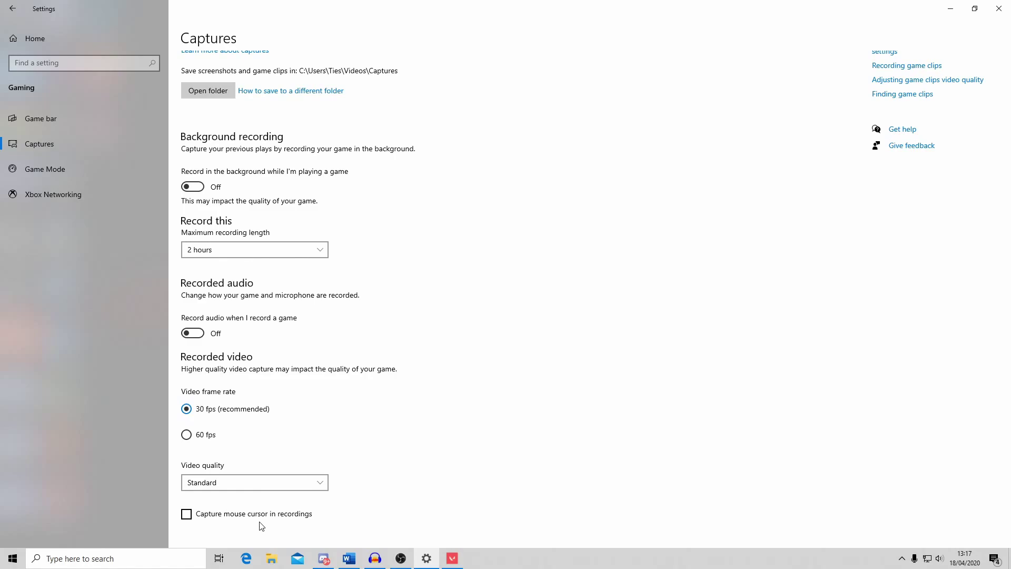
pyautogui.click(6, 11)
# - Search Windows for Task Manager and open it
pyautogui.click(120, 558)
pyautogui.write('t')
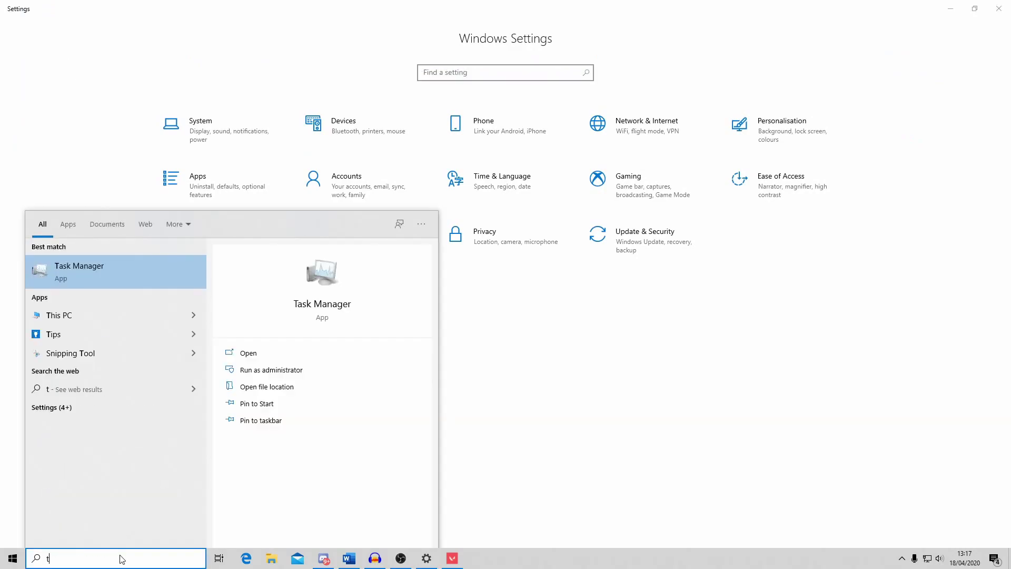
pyautogui.write('ASK')
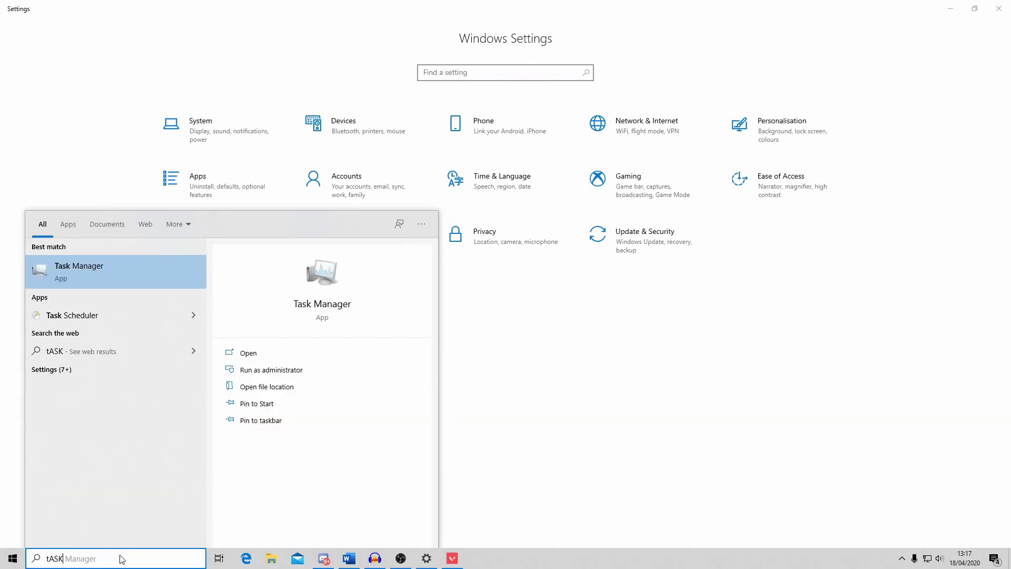
pyautogui.press('Return')
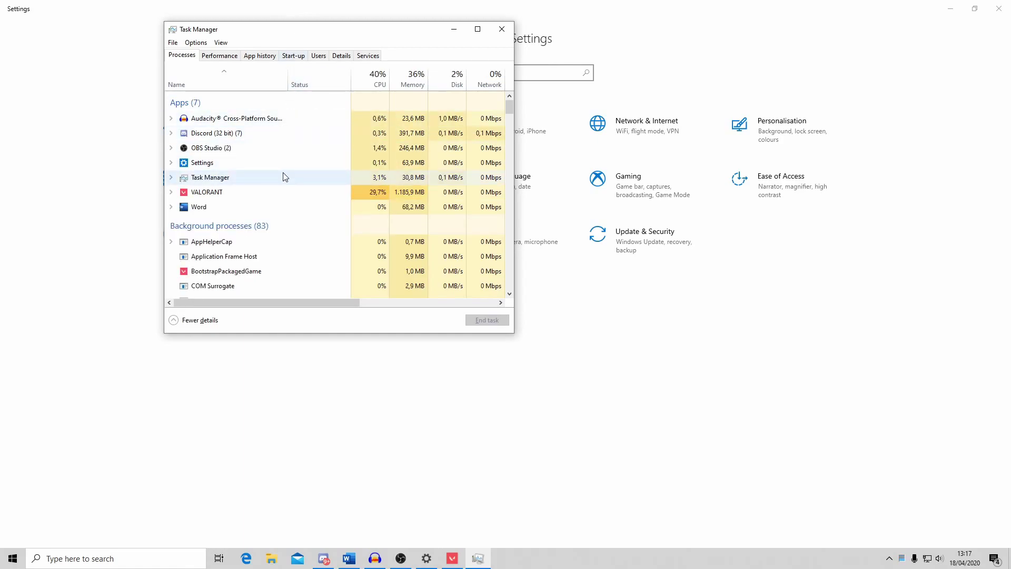
# - Go to the details entry of the running VALORANT process from its entry in the process list
pyautogui.click(274, 199)
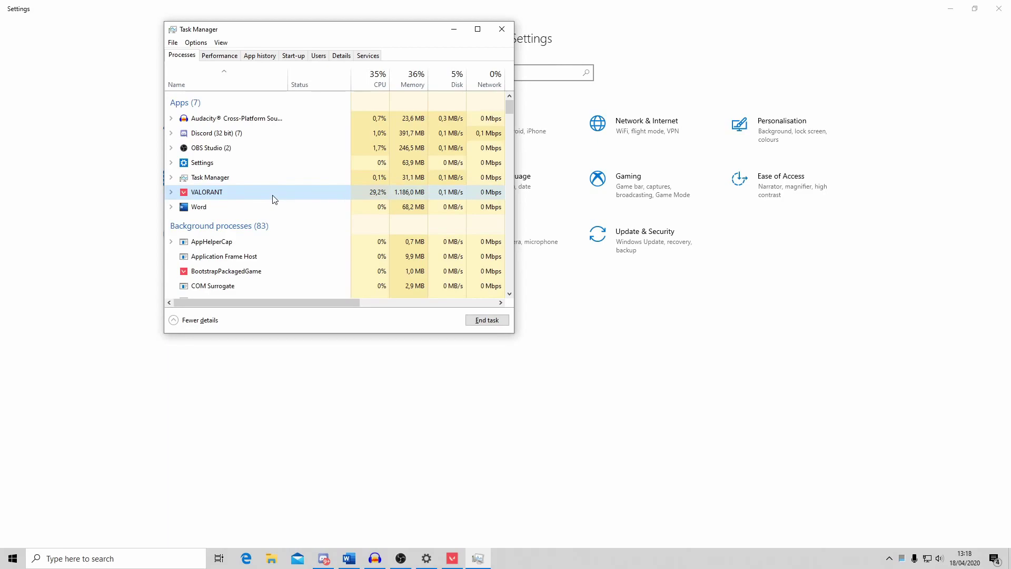
pyautogui.rightClick(274, 198)
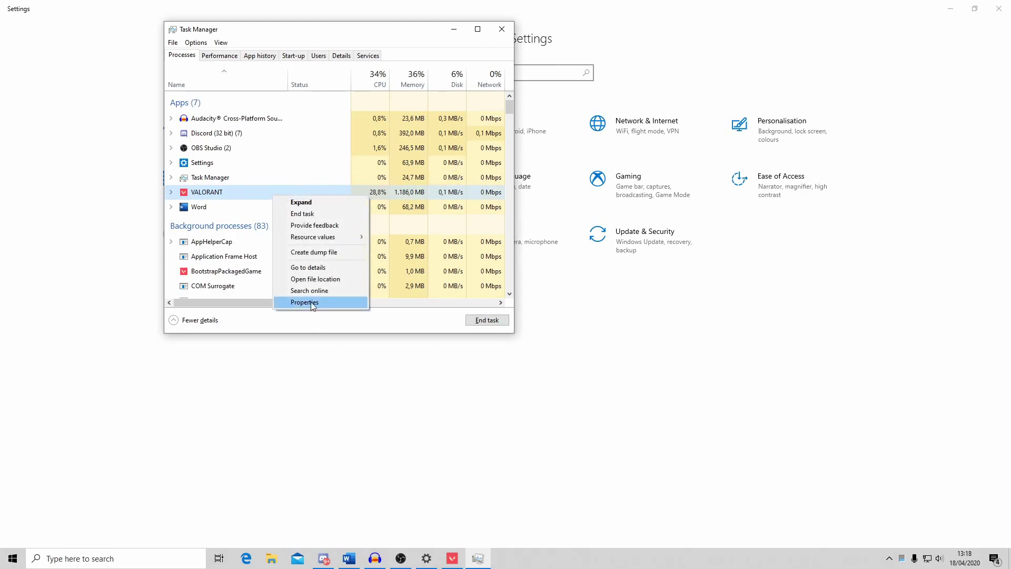
pyautogui.moveTo(323, 238)
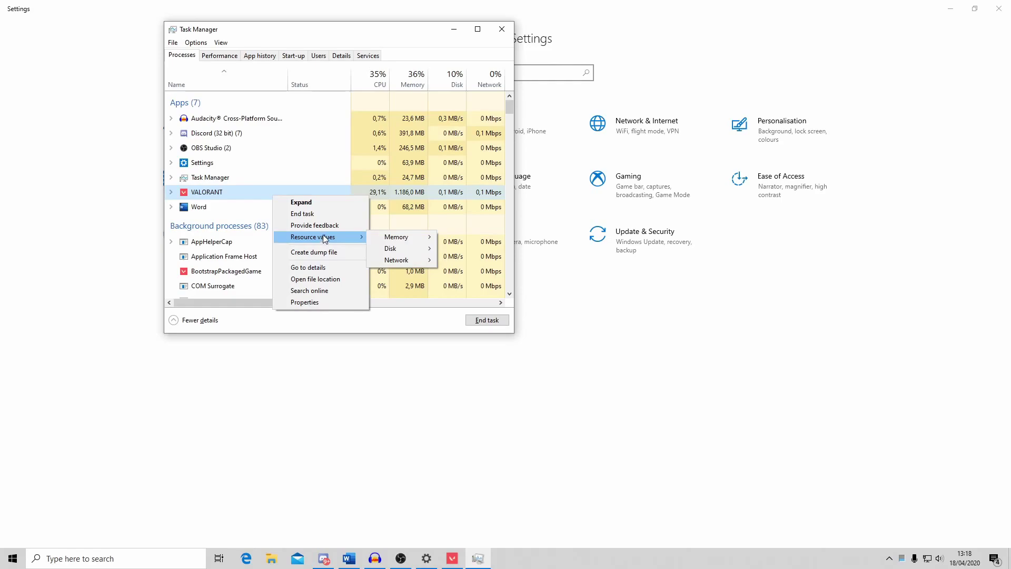
pyautogui.click(319, 267)
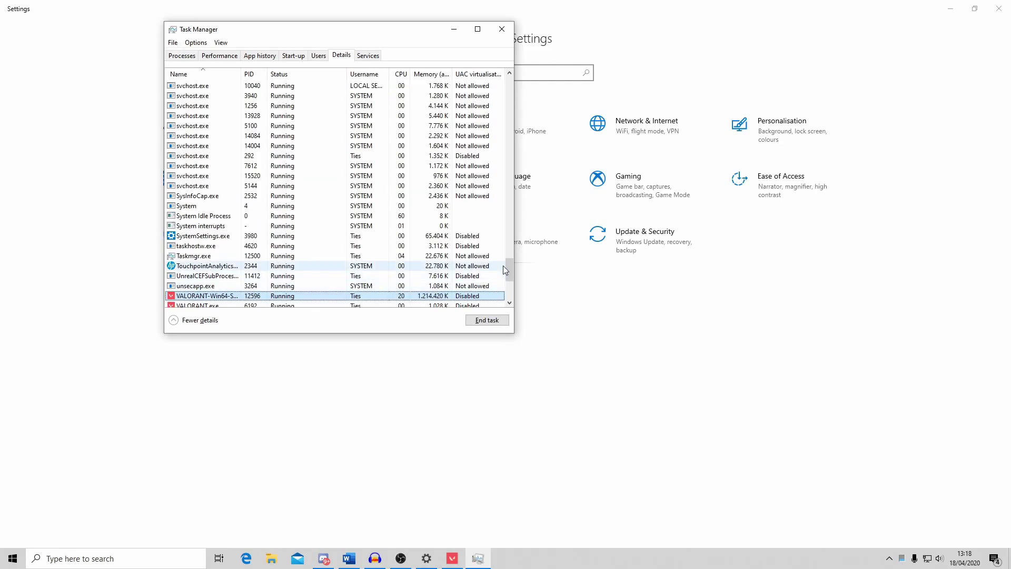
# - Review the priority options for the VALORANT-Win64-Shipping.exe process, and close Task Manager without changing the priority
pyautogui.scroll(-1, 504, 270)
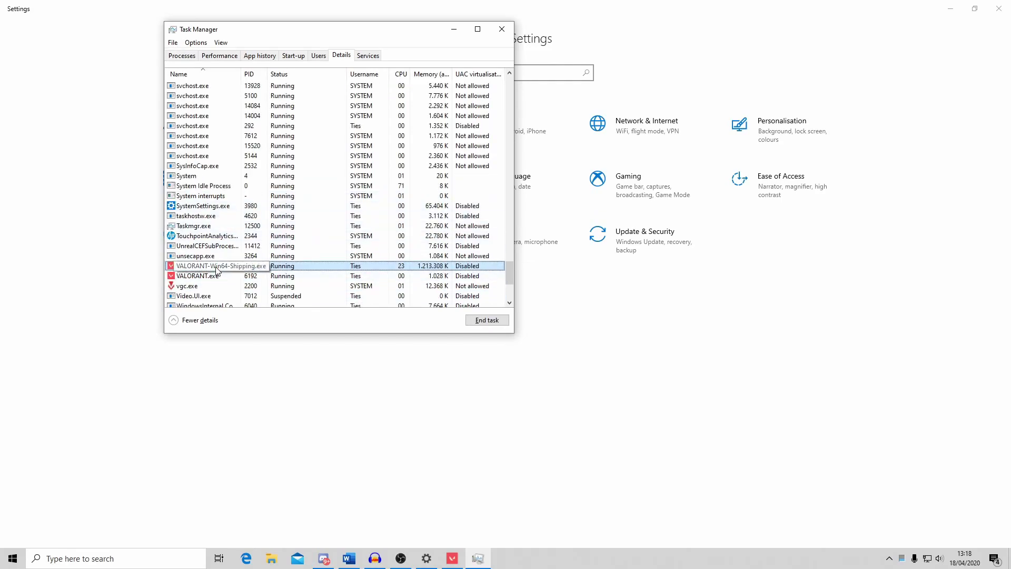
pyautogui.rightClick(216, 269)
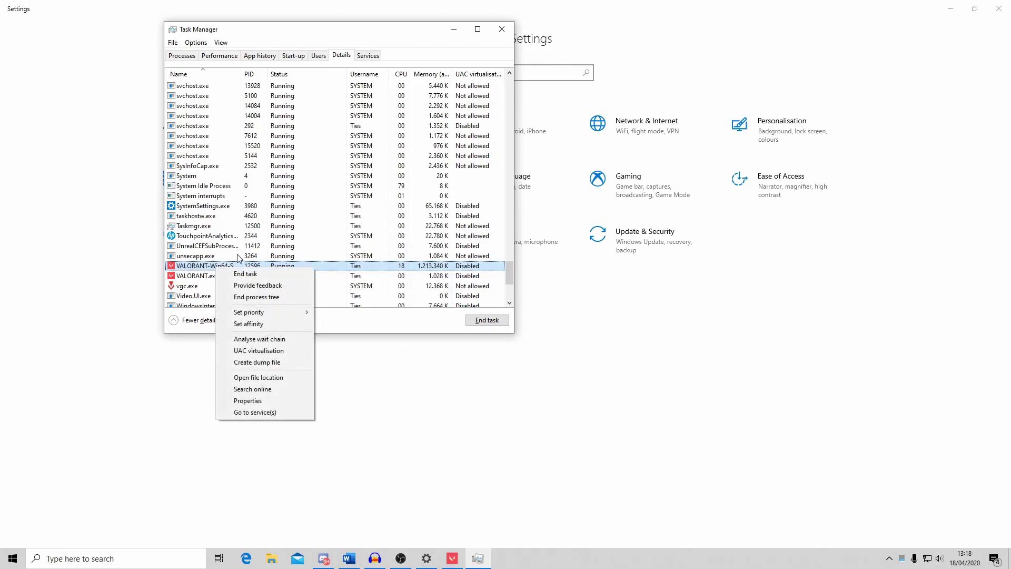
pyautogui.moveTo(288, 315)
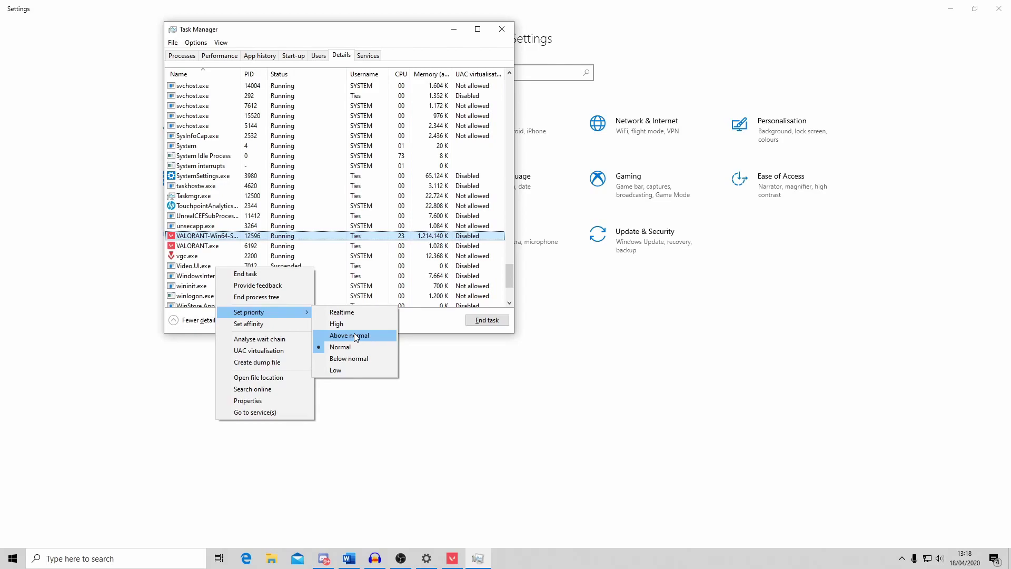
pyautogui.click(502, 29)
# - Search Windows for the power settings and open Power & sleep settings
pyautogui.click(116, 558)
pyautogui.write('P')
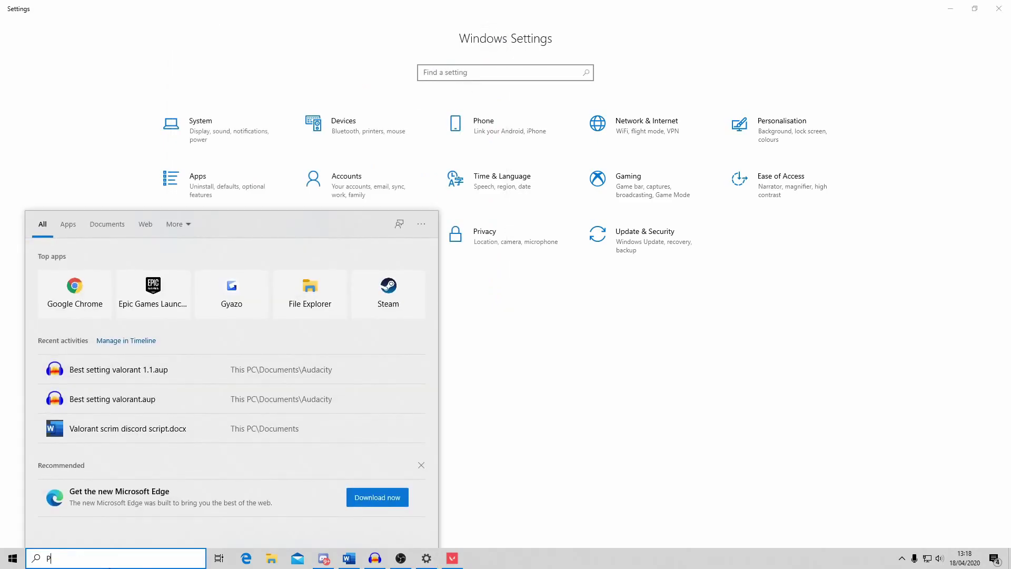
pyautogui.write('OWERP')
pyautogui.press('BackSpace')
pyautogui.press('BackSpace')
pyautogui.press('BackSpace')
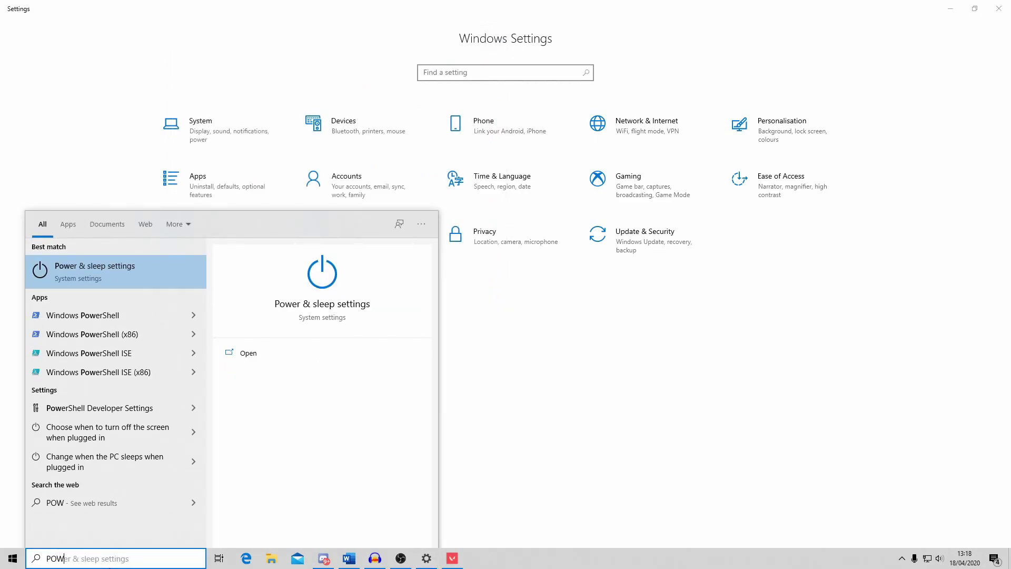
pyautogui.click(106, 266)
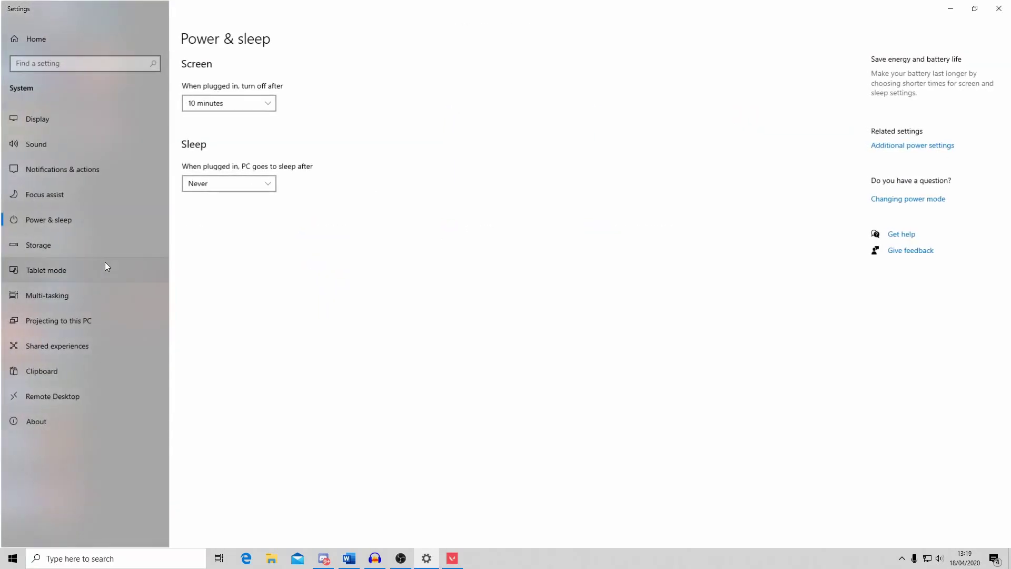
# - Review the power plans in the additional power settings, including the hidden additional plans, and switch to OBS
pyautogui.click(933, 152)
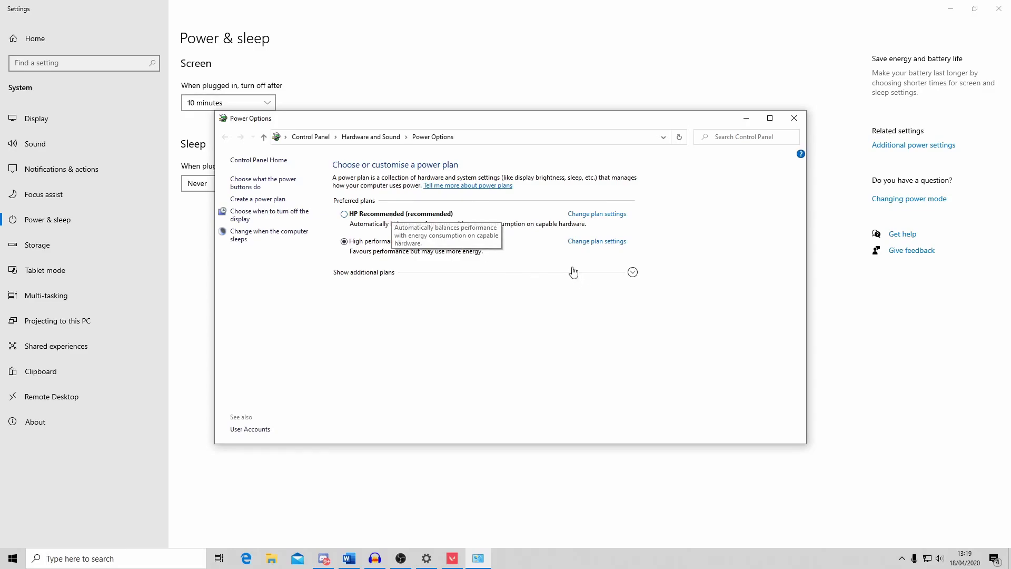
pyautogui.click(632, 274)
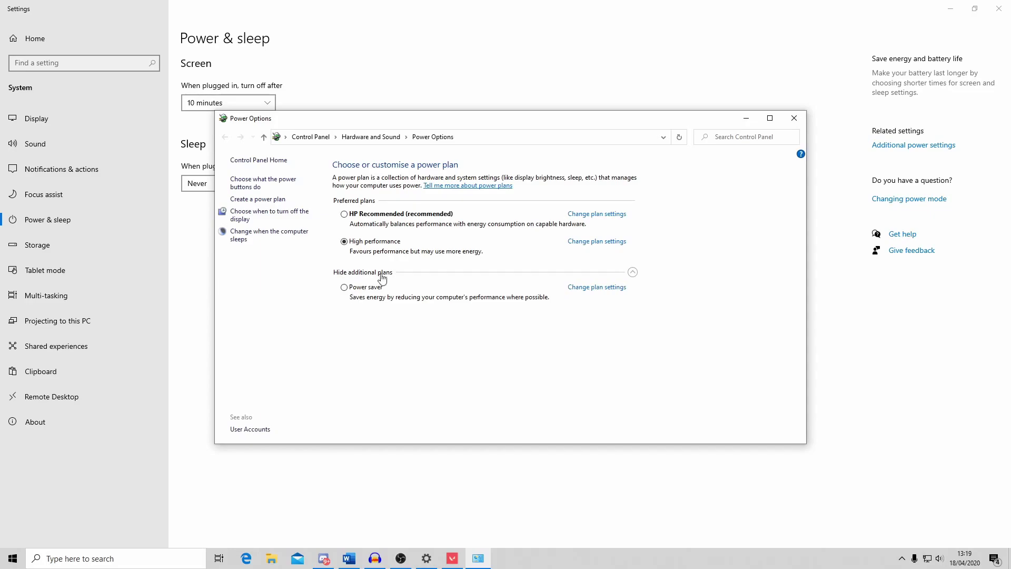
pyautogui.click(400, 558)
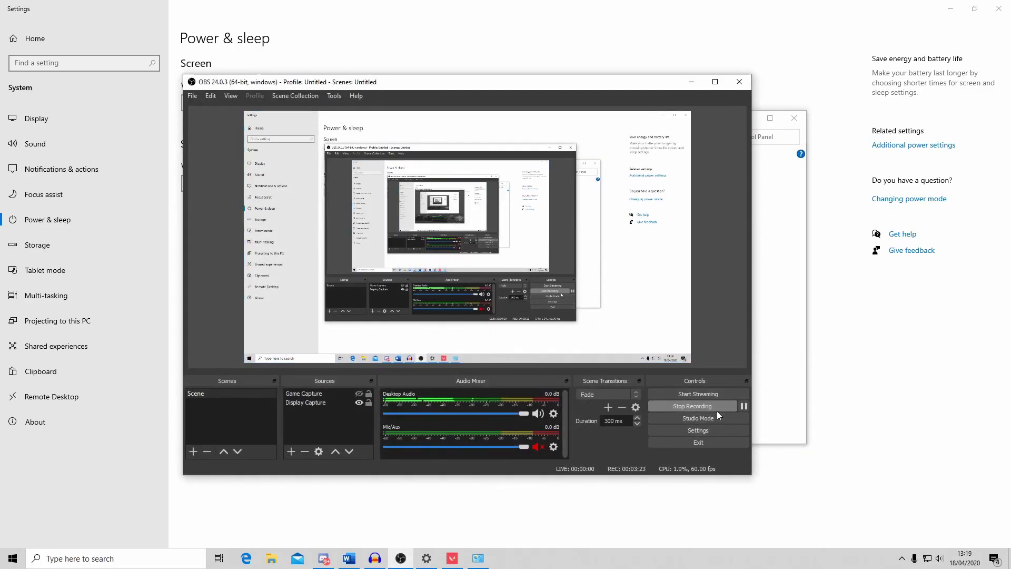